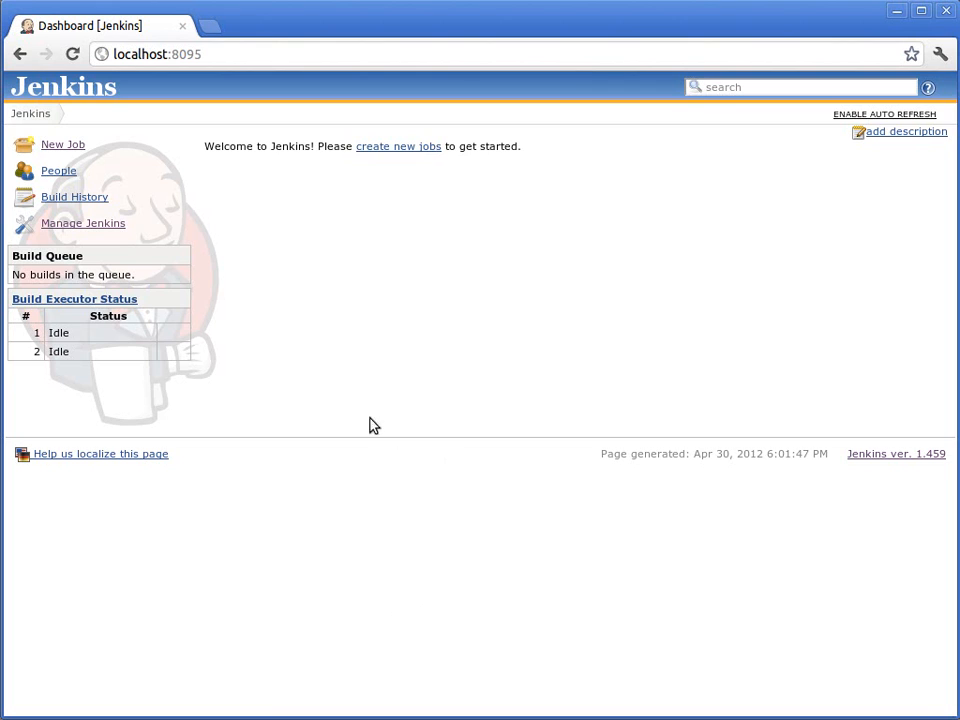
Step: Create a new free-style software project job named job1
click(78, 150)
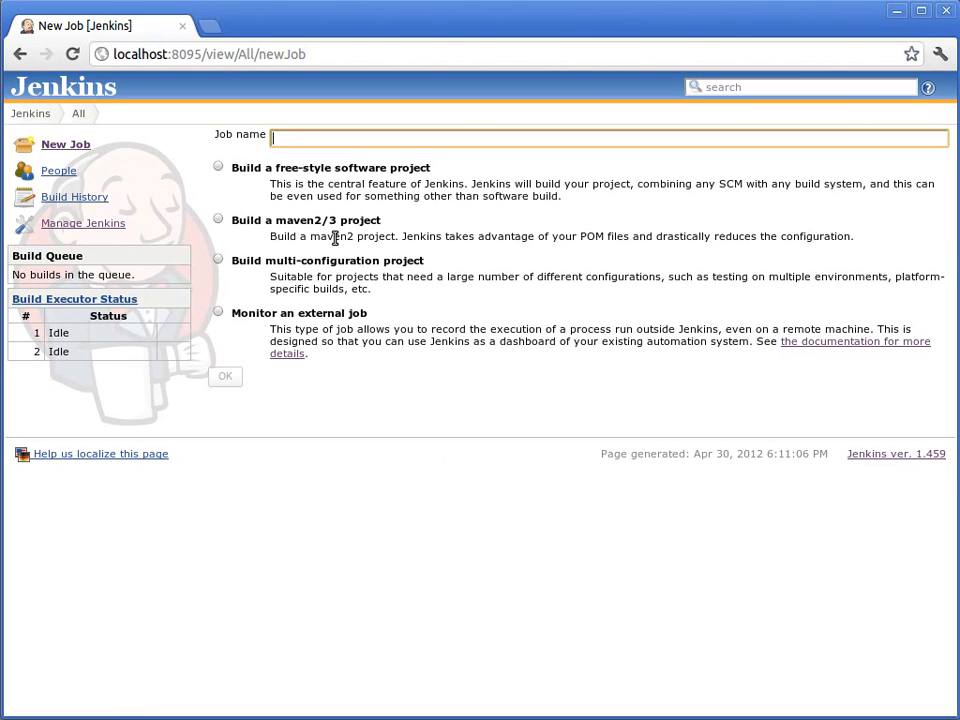
text(job1)
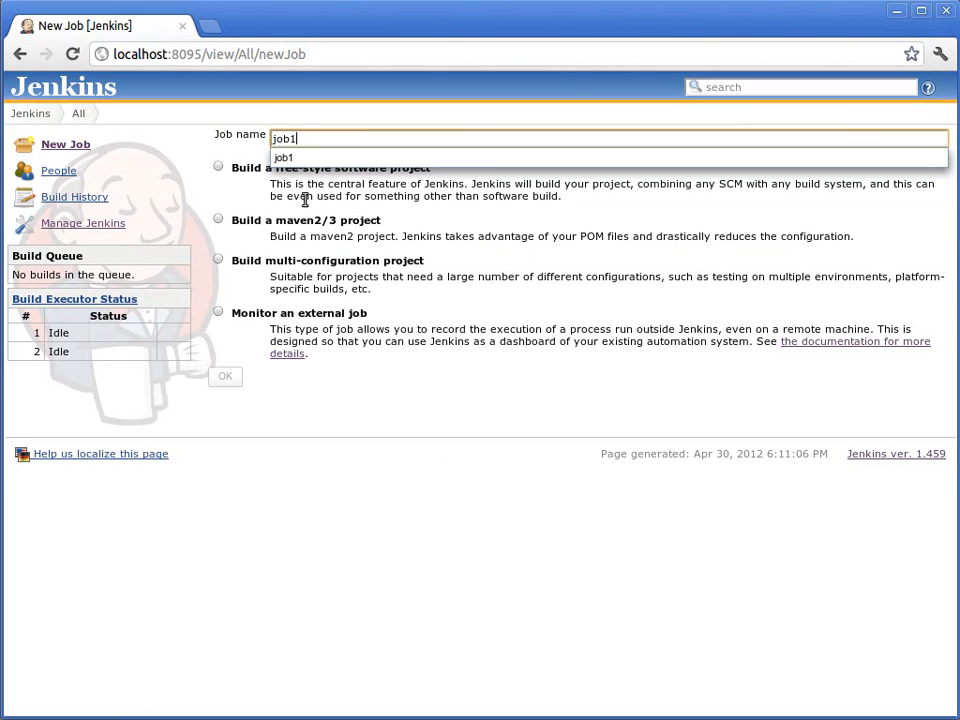
drag(272, 196, 263, 189)
click(220, 171)
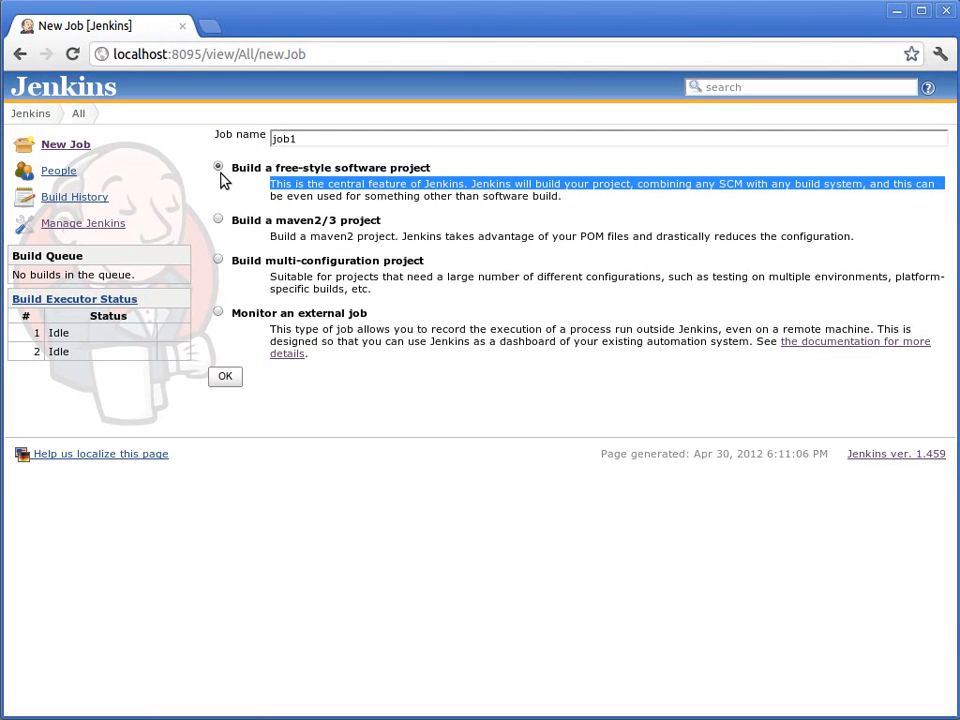
click(225, 380)
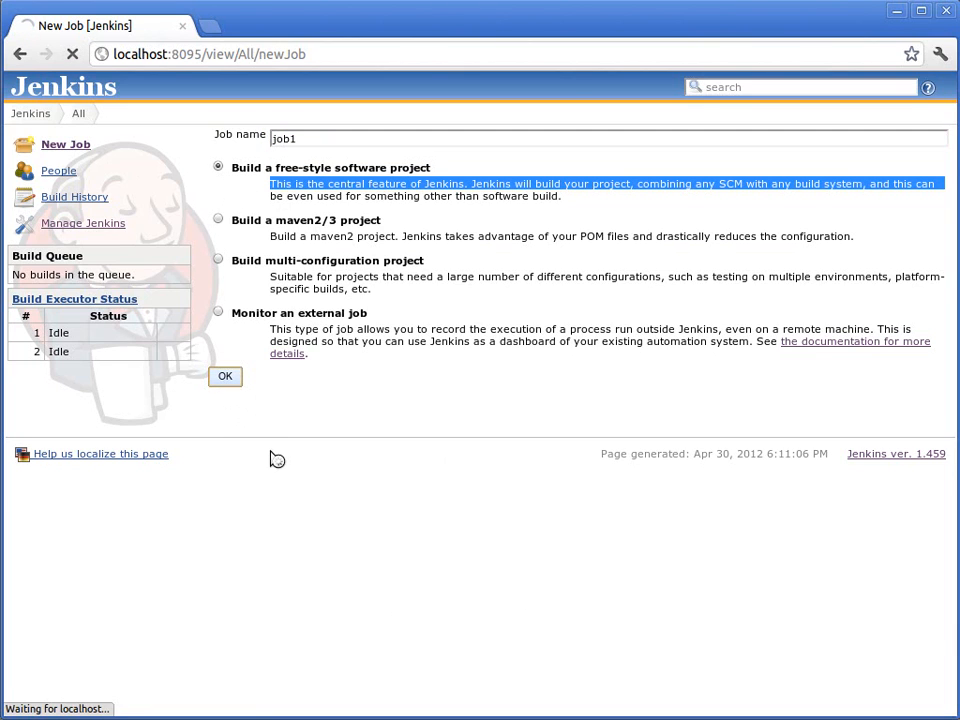
Step: Add a BPMN Workflow build step with the workflow name workflow1 to job1 and save the configuration
scroll(380, 570, down, 3)
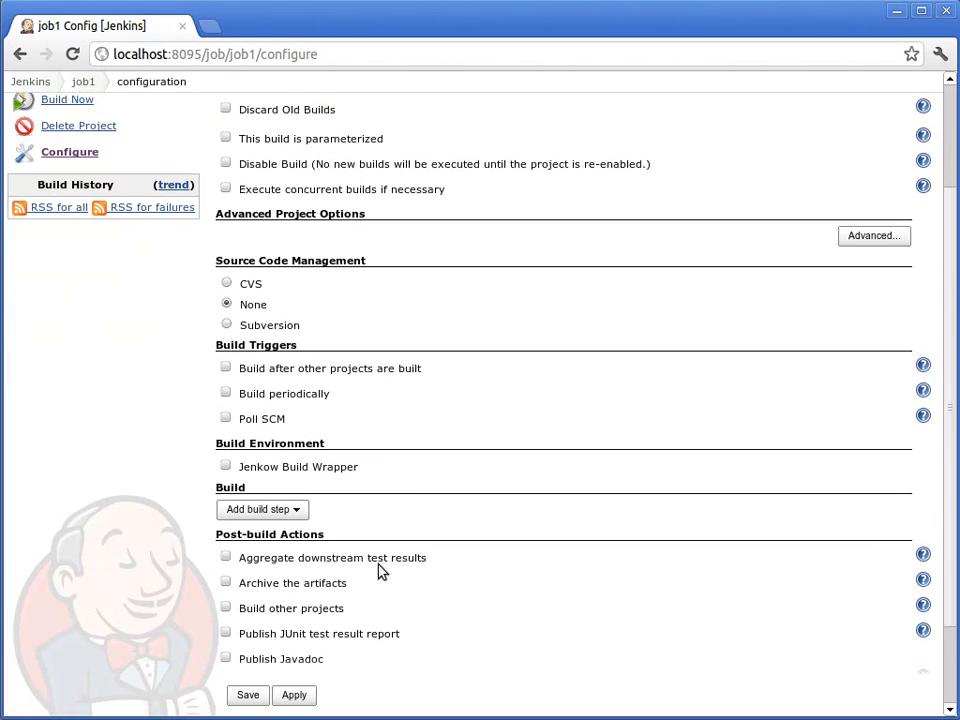
scroll(390, 570, down, 3)
click(300, 412)
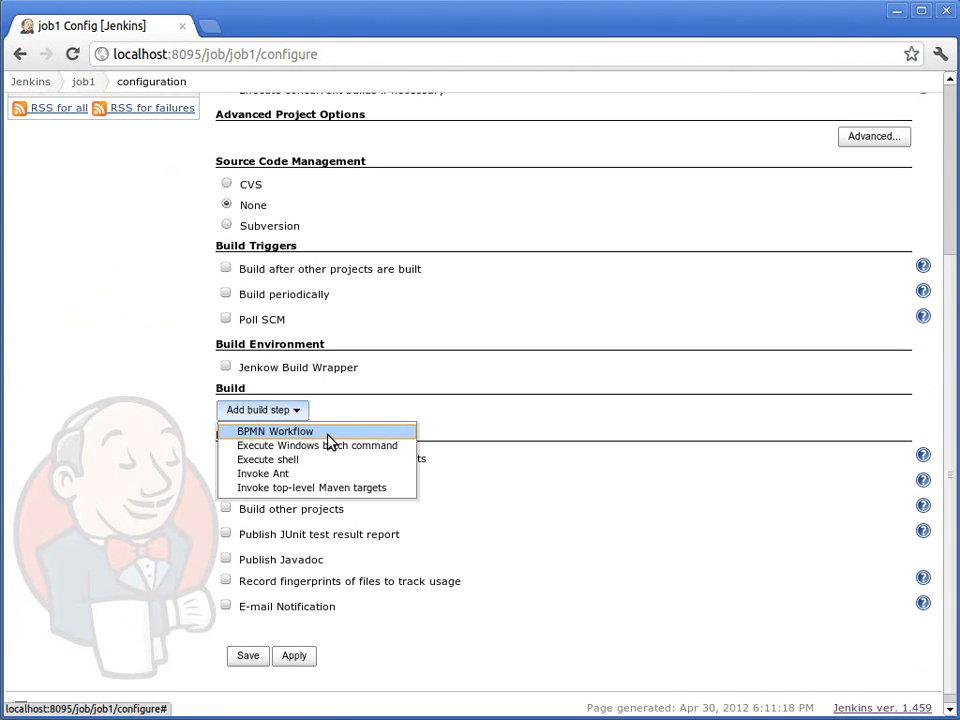
click(270, 433)
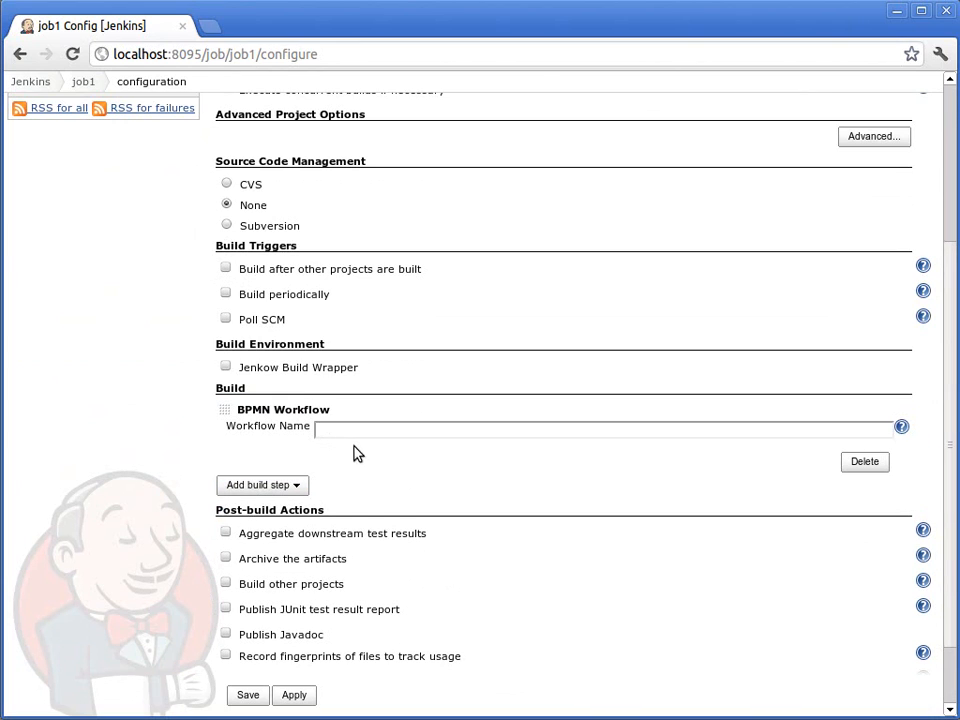
click(387, 433)
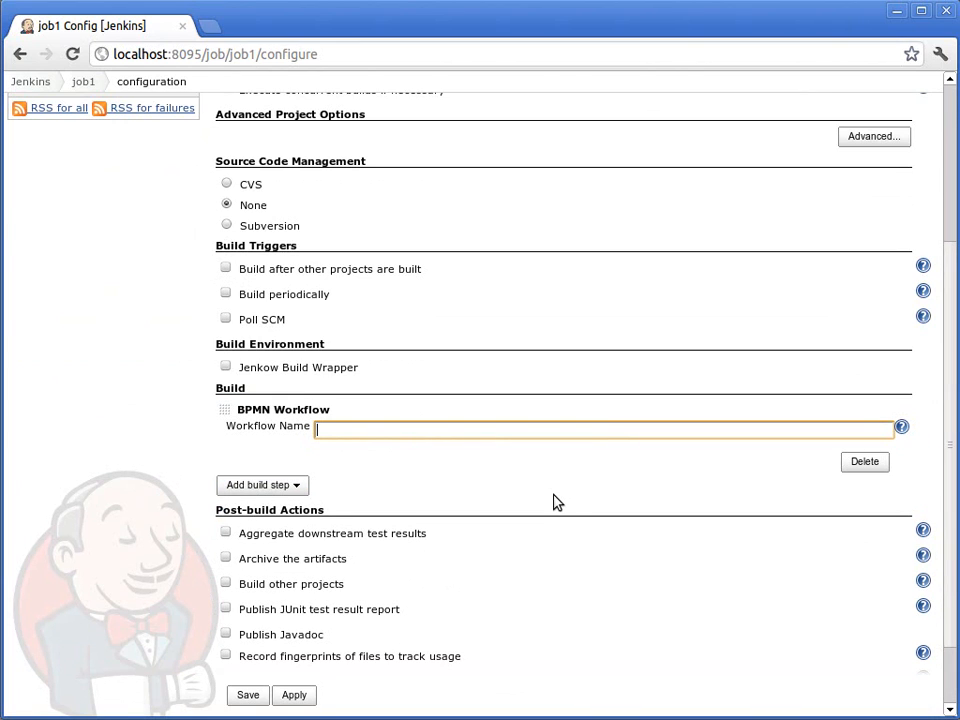
text(workflow1)
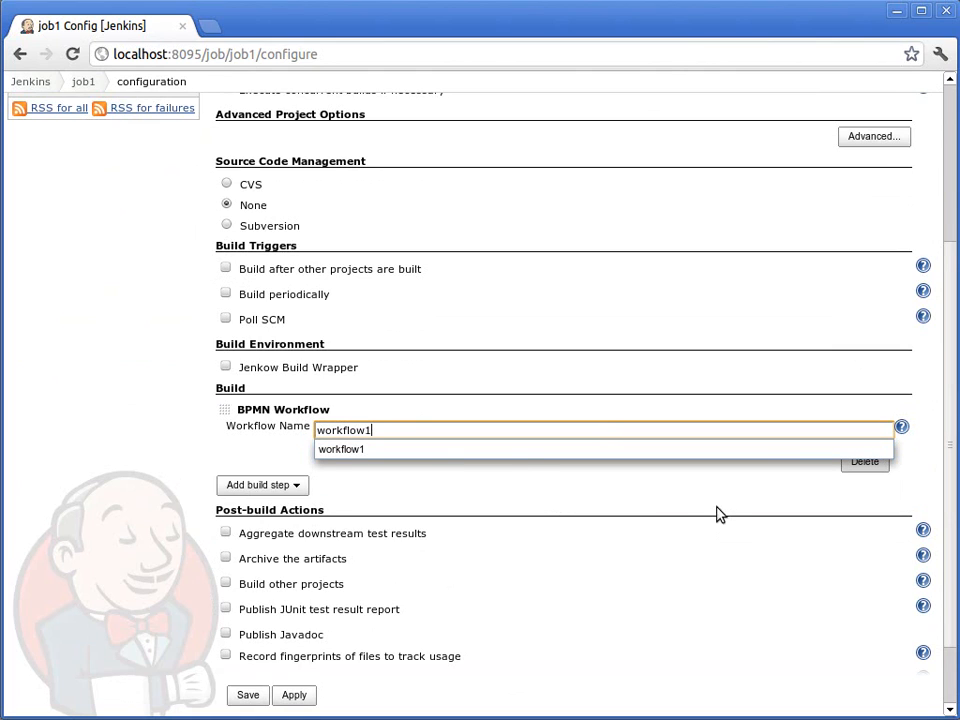
click(364, 456)
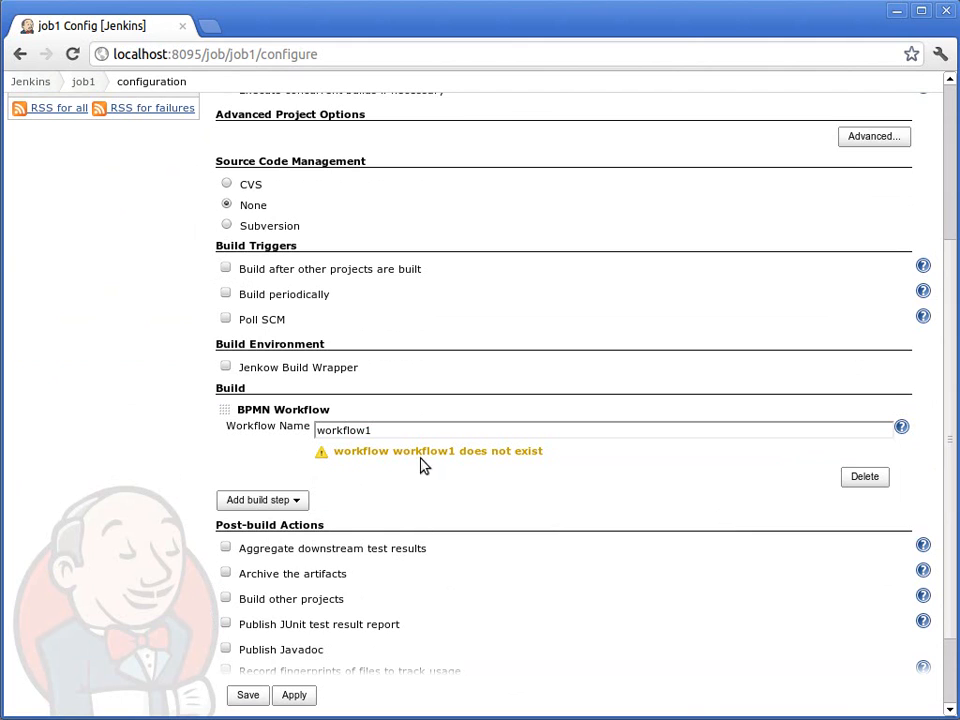
click(243, 697)
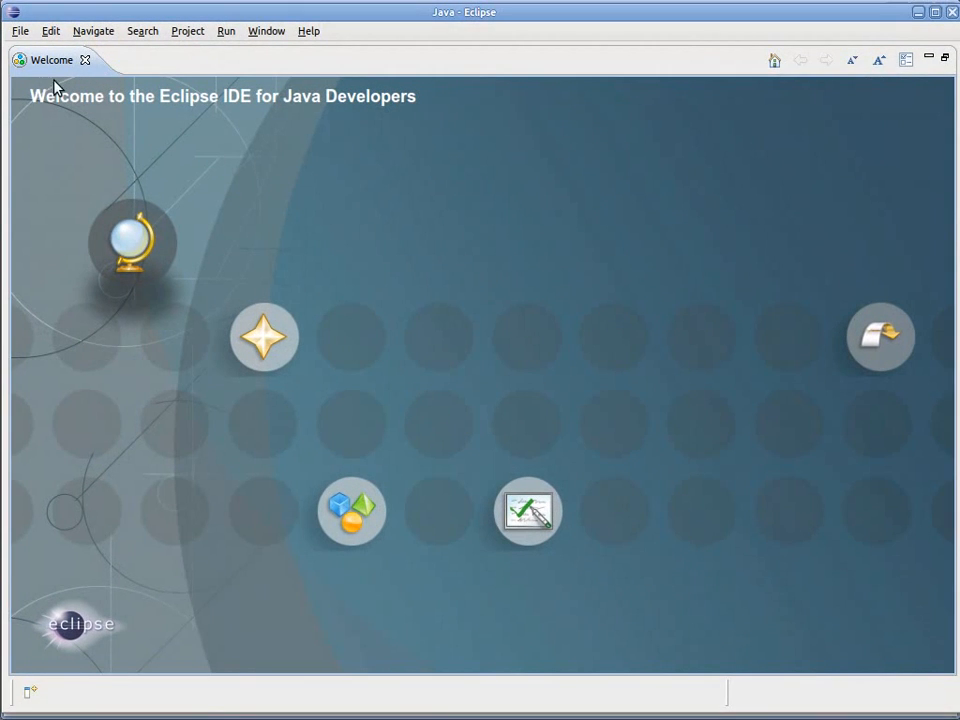
Step: Switch to Eclipse, close the welcome page and import the existing jenkow-workflows project from the root directory /scratch/jenkins/conf
click(86, 60)
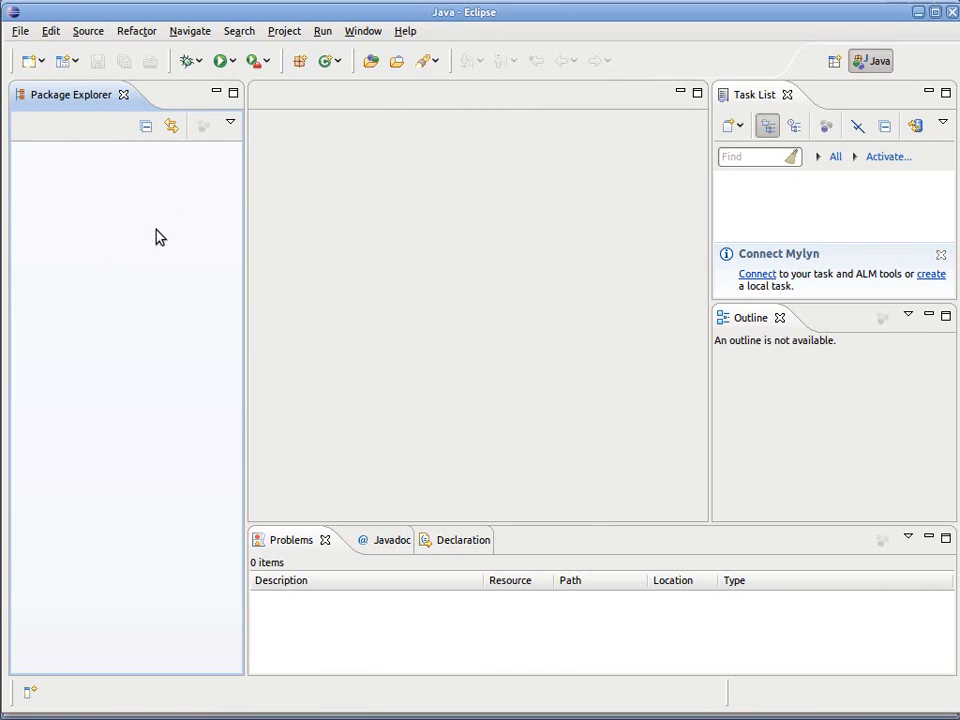
click(20, 32)
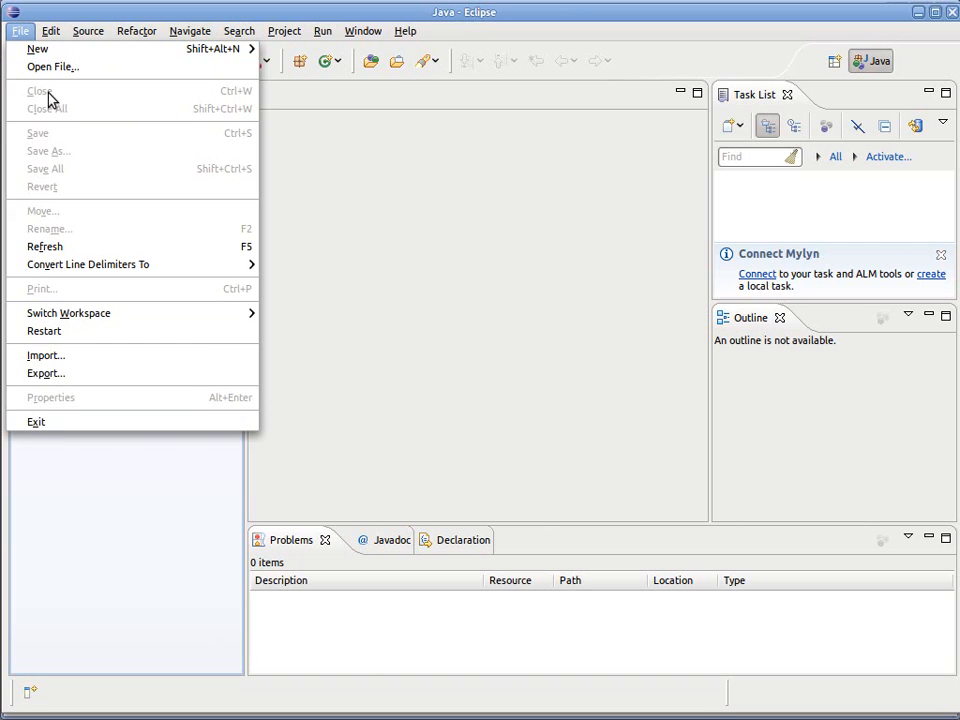
click(55, 356)
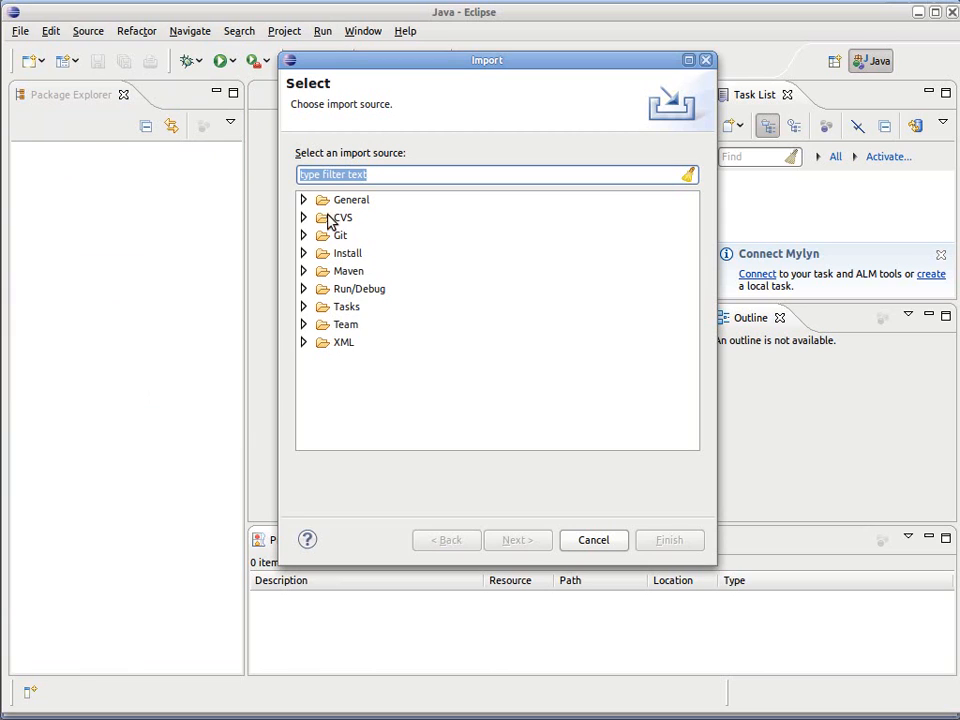
click(305, 199)
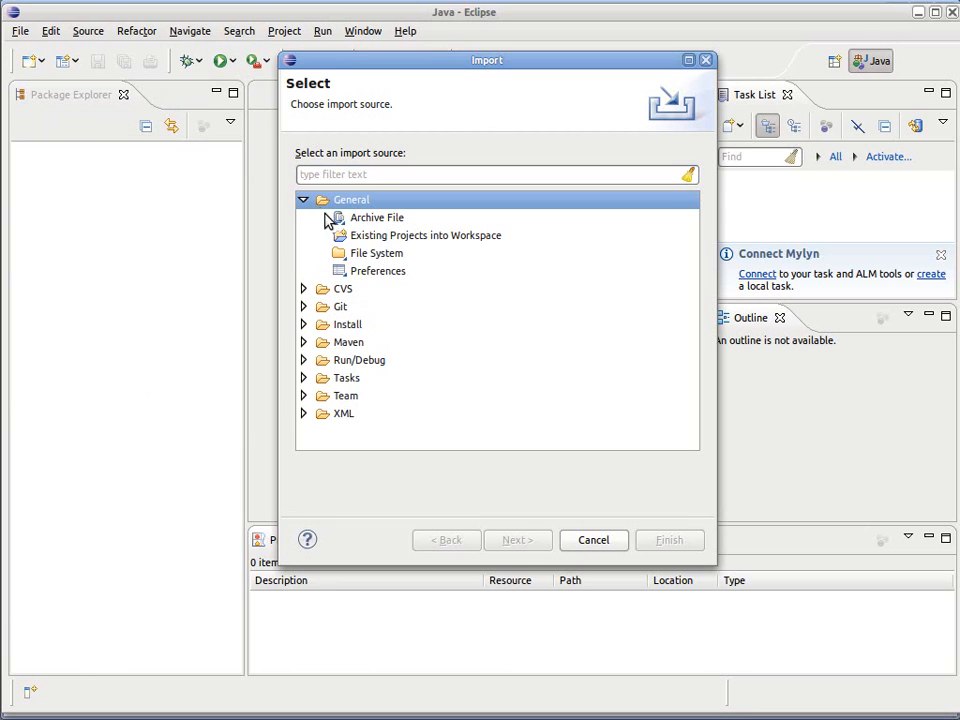
click(380, 240)
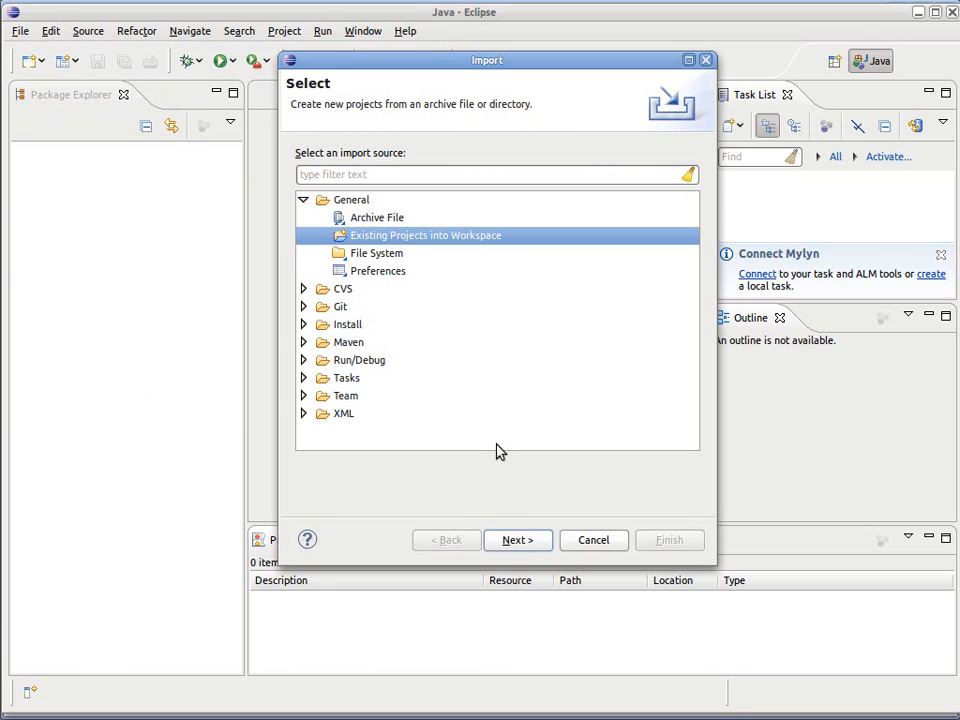
click(517, 541)
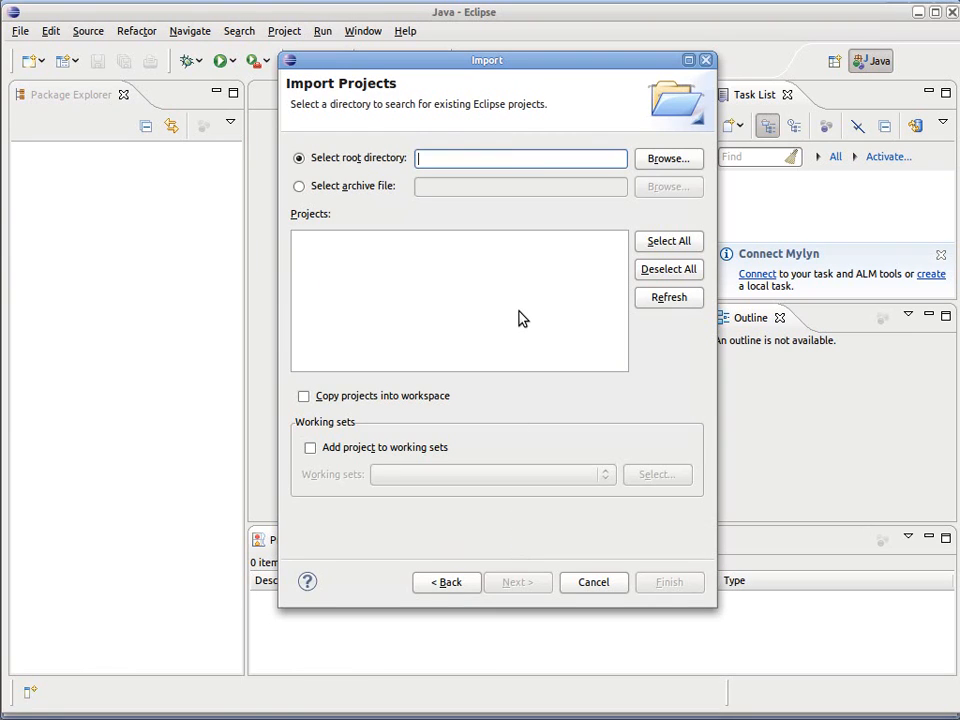
text(/scratch/jenkins/conf)
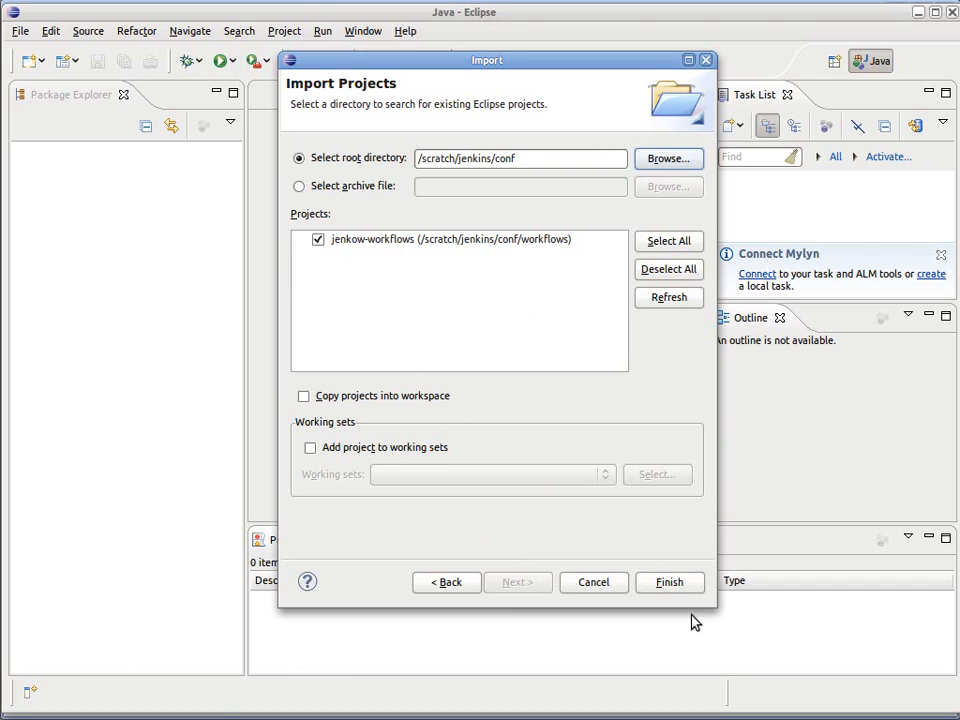
click(670, 583)
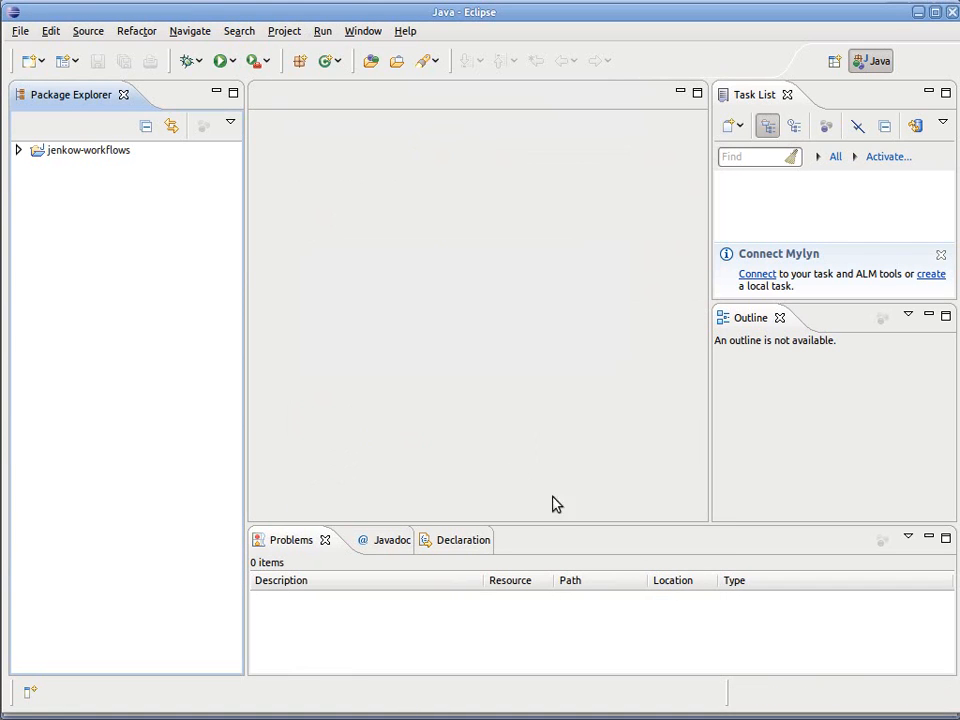
Step: Open workflow1.bpmn from the project's src/main/resources/diagrams folder and close the Task List and Outline views
click(18, 150)
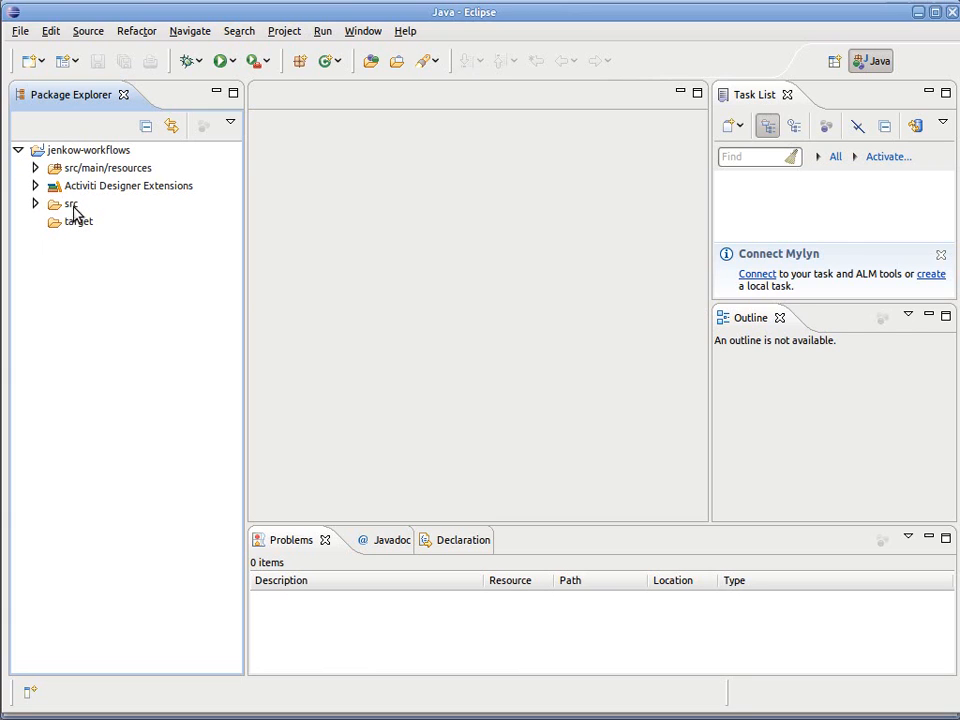
click(35, 168)
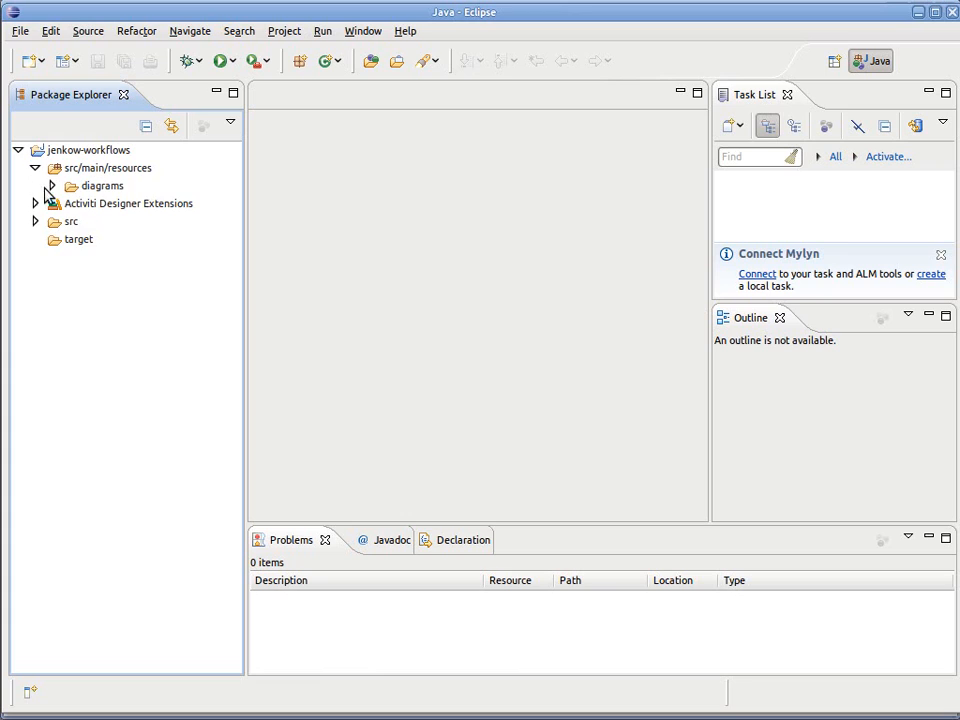
click(51, 186)
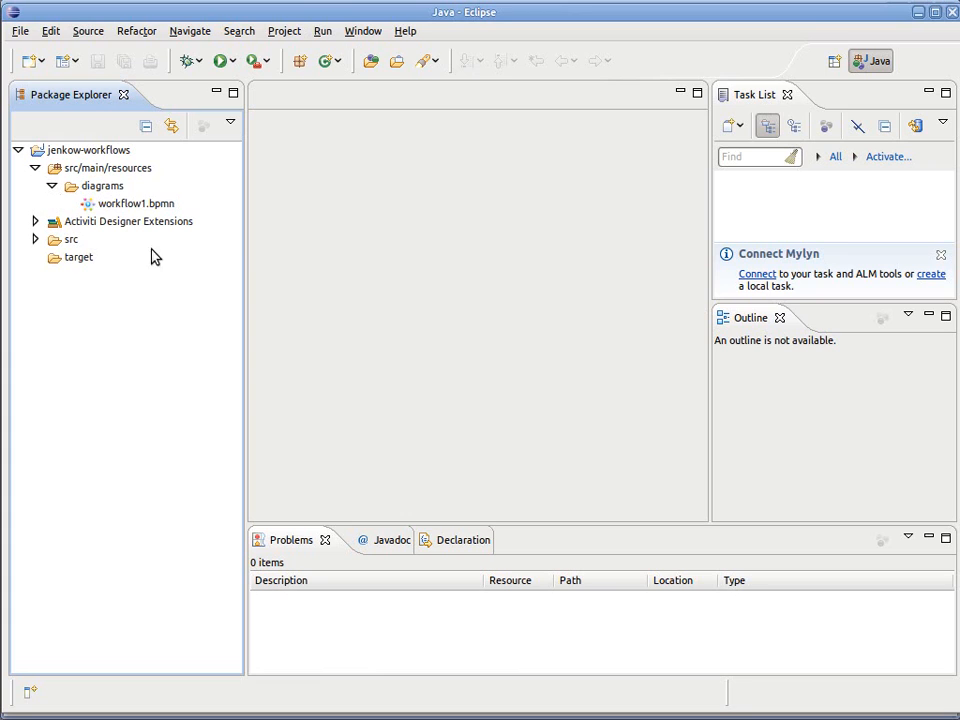
double_click(120, 205)
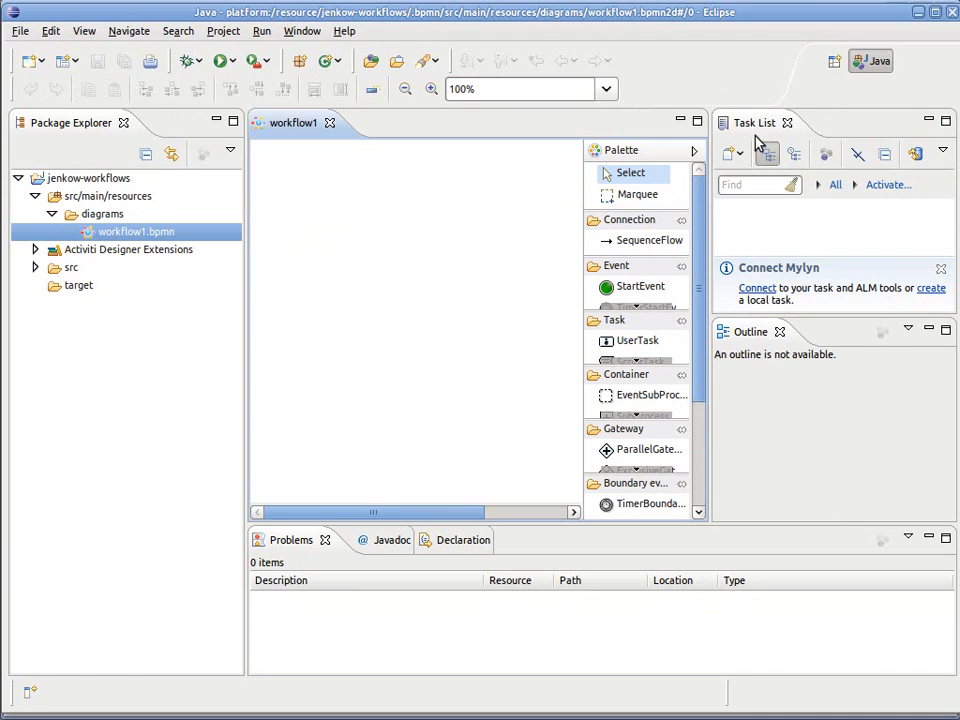
click(787, 123)
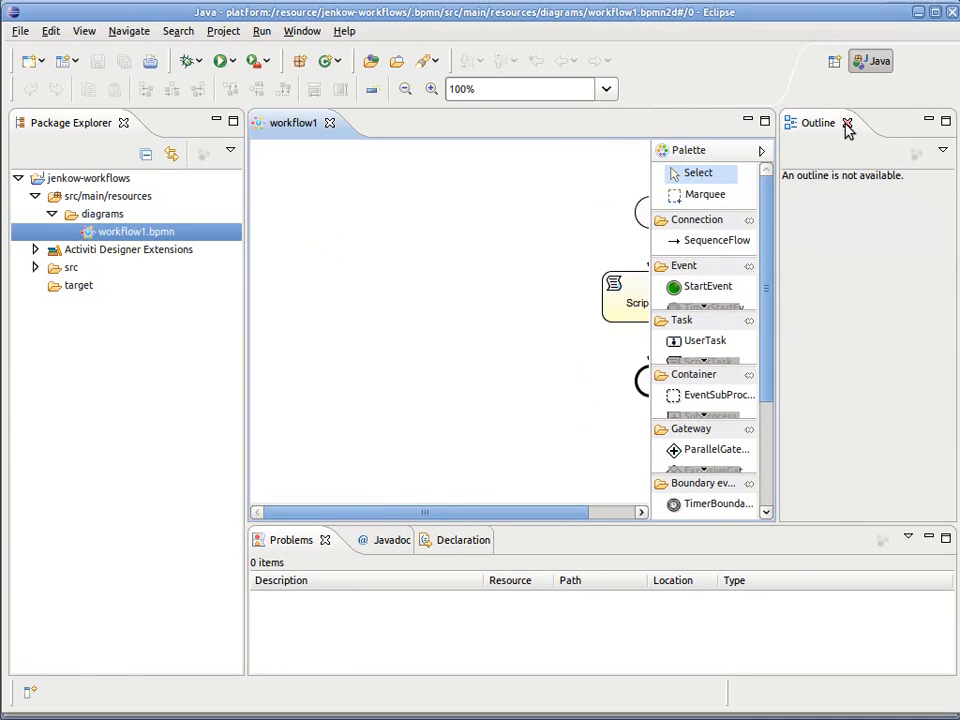
click(846, 123)
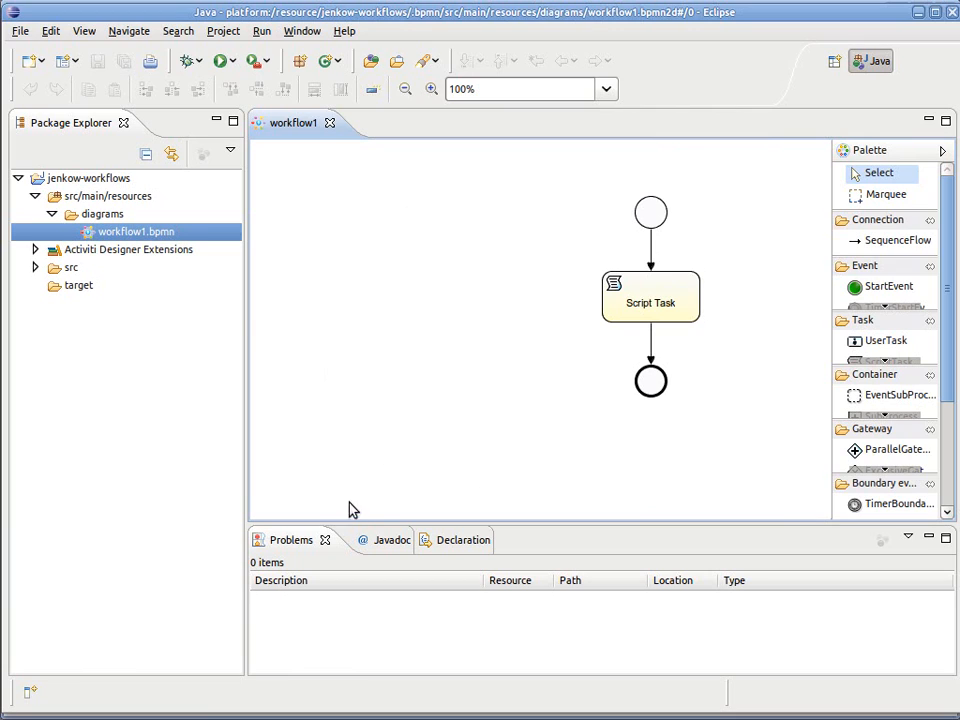
Step: Show the Properties view for the workflow diagram and make its area slightly taller
click(343, 33)
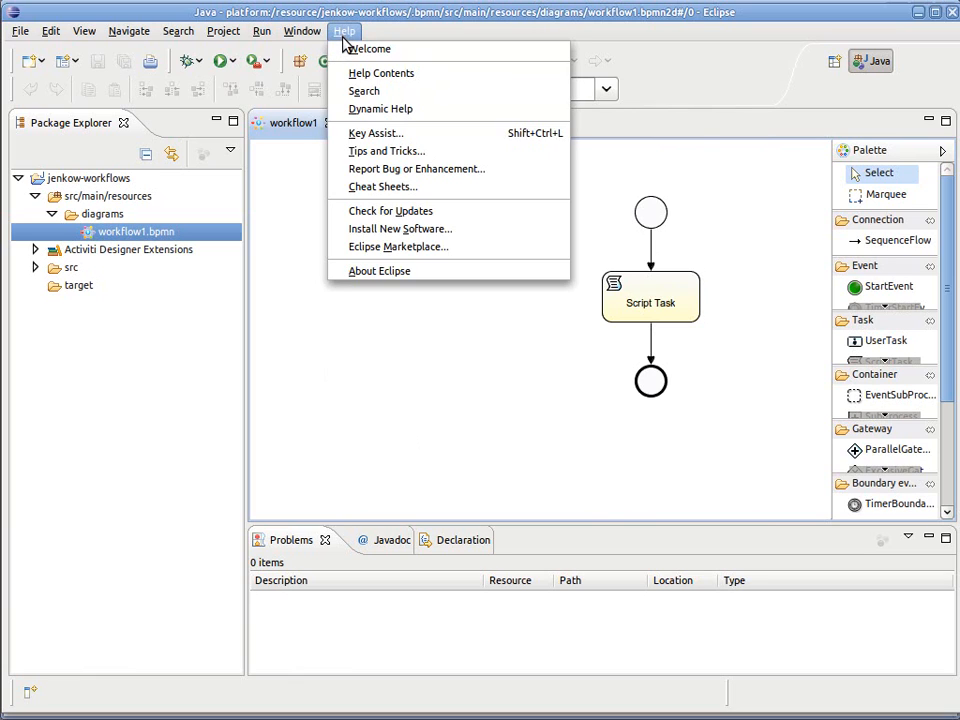
mouse_move(312, 32)
mouse_move(335, 112)
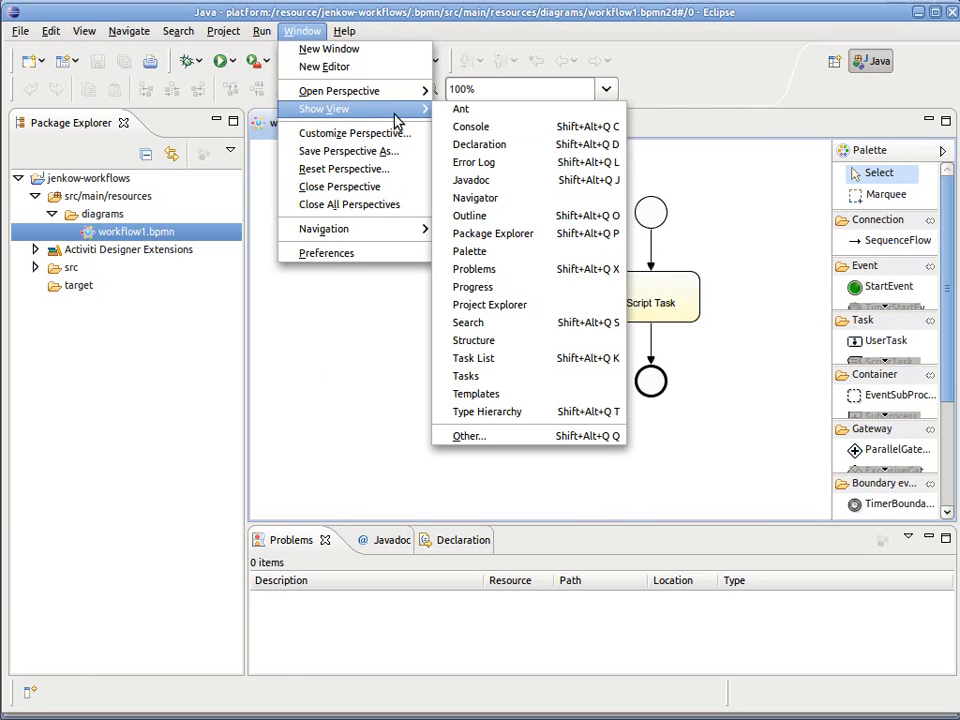
click(470, 436)
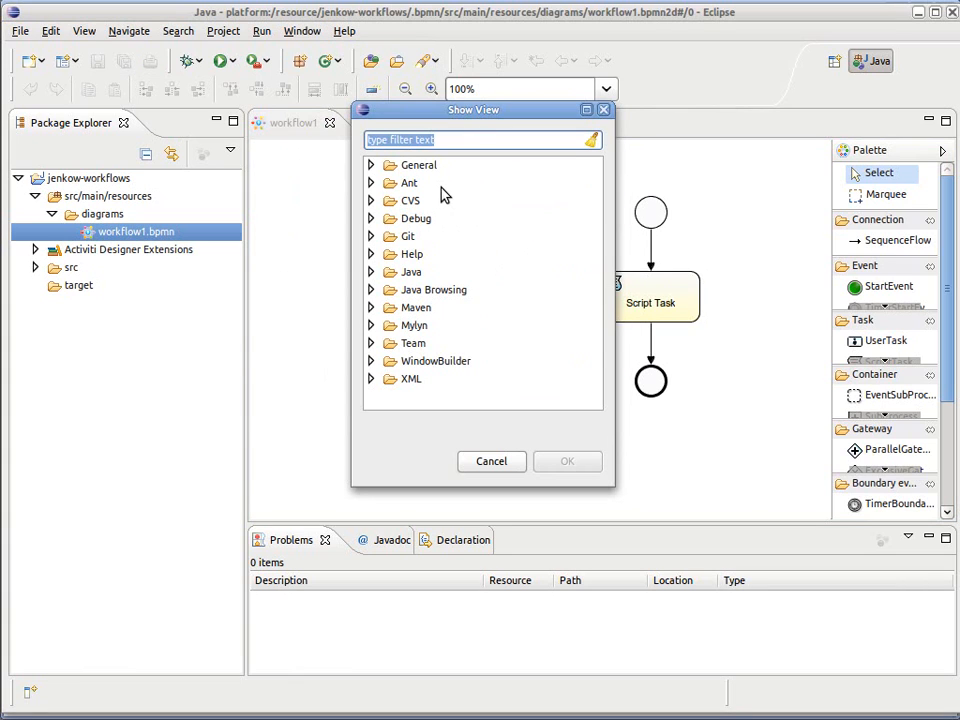
text(prop)
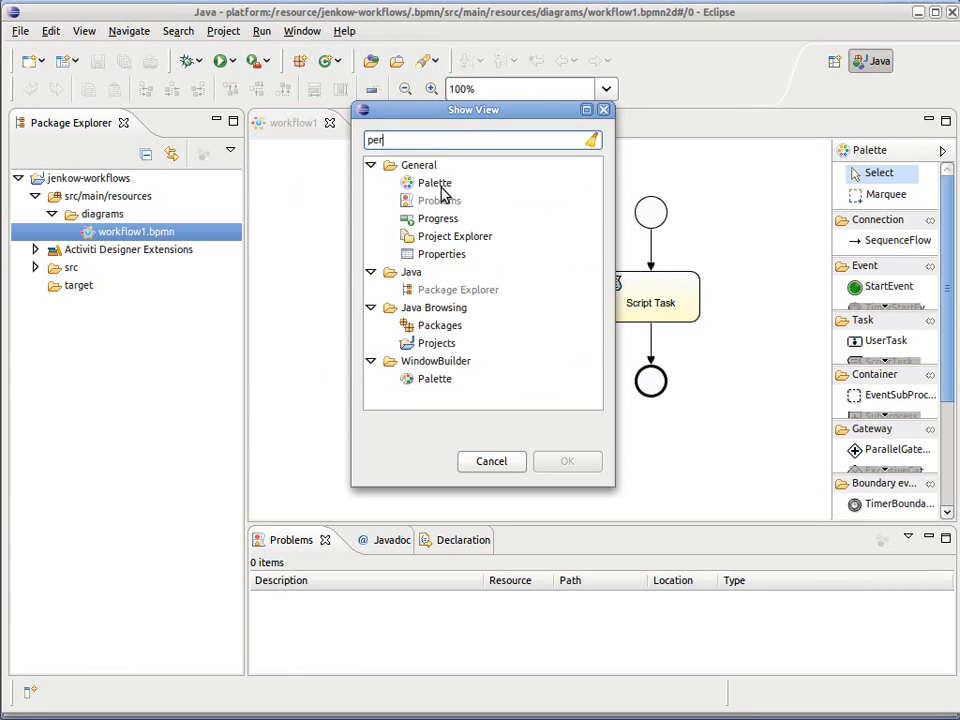
text(er)
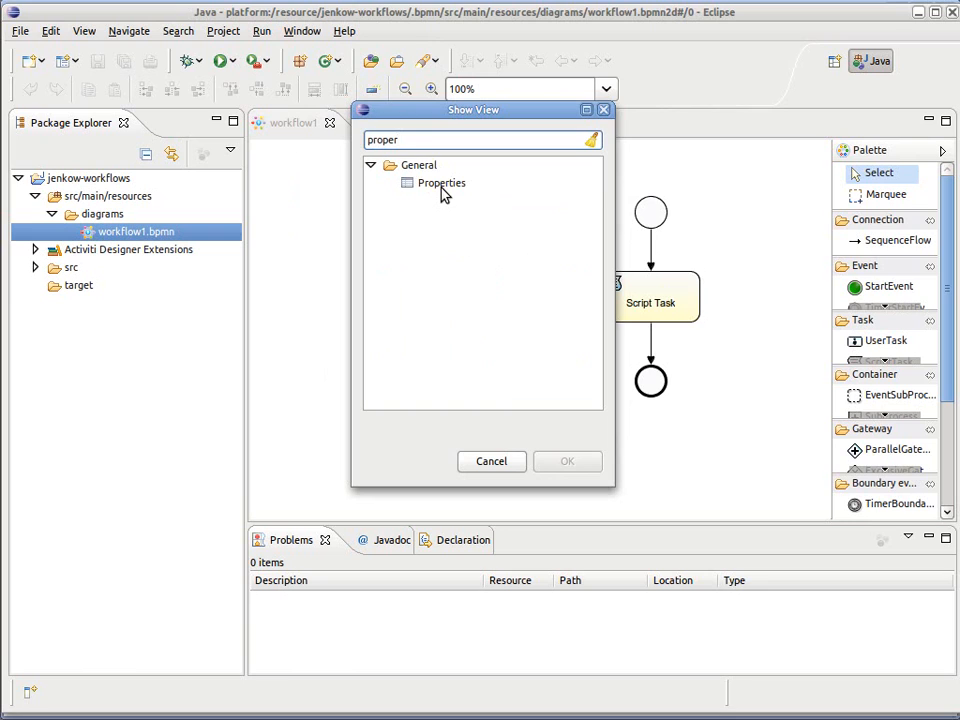
click(443, 188)
click(555, 466)
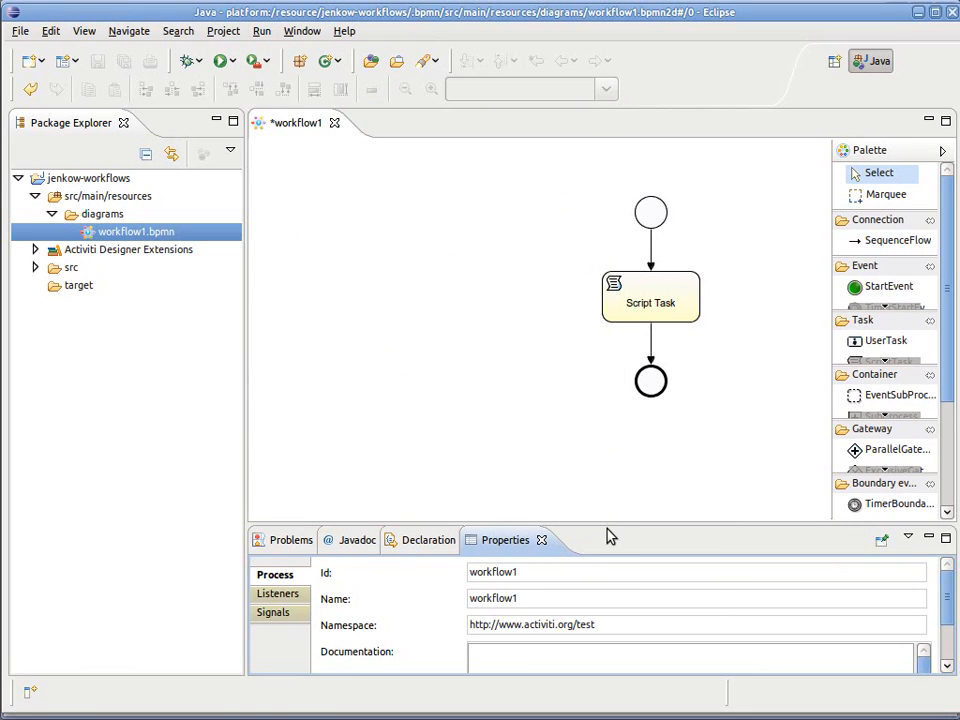
drag(604, 511, 604, 486)
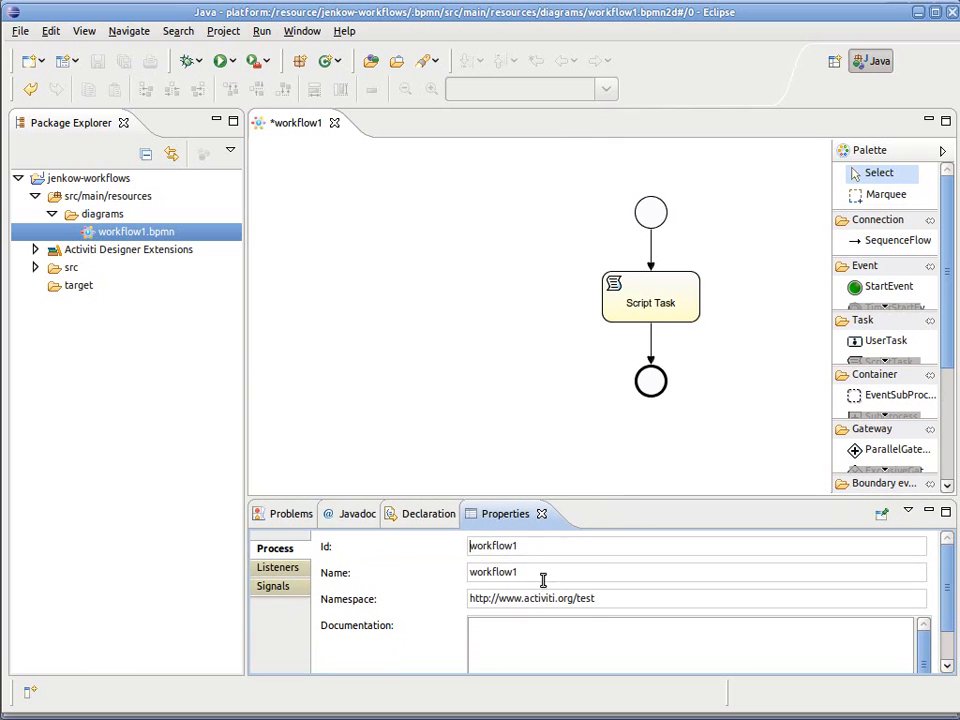
Step: Select the Script Task in the workflow1 diagram and examine its main configuration properties
mouse_move(640, 253)
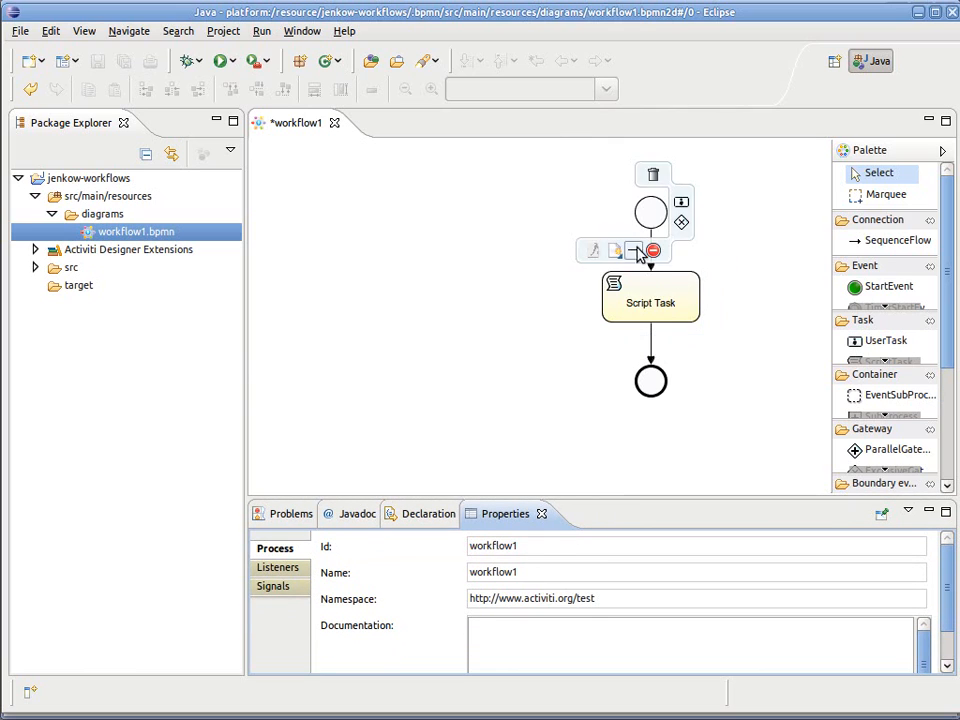
click(636, 303)
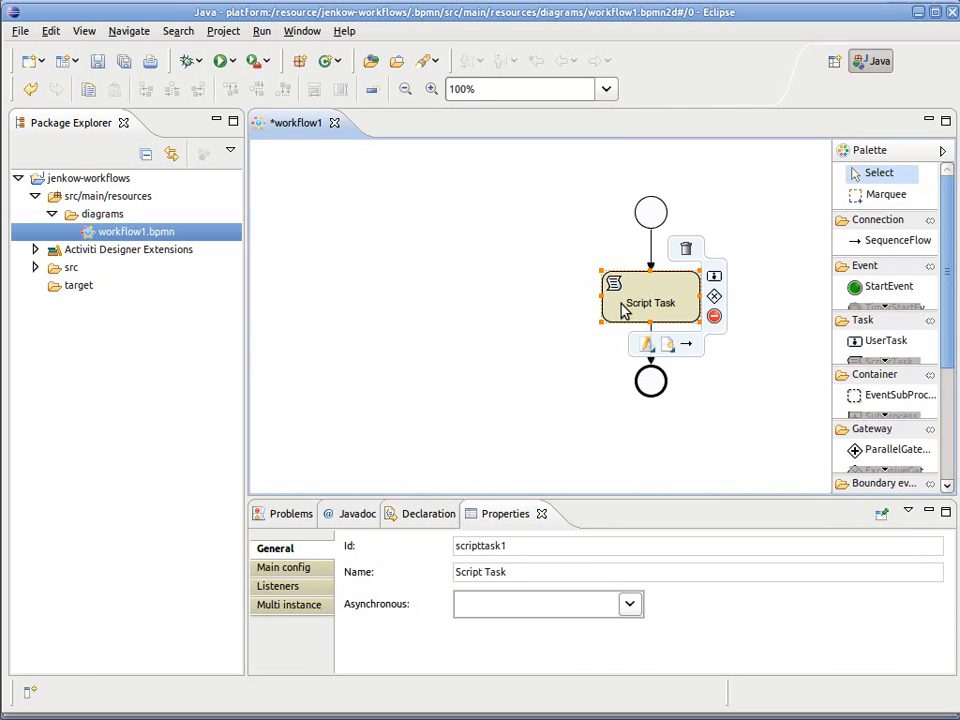
click(306, 572)
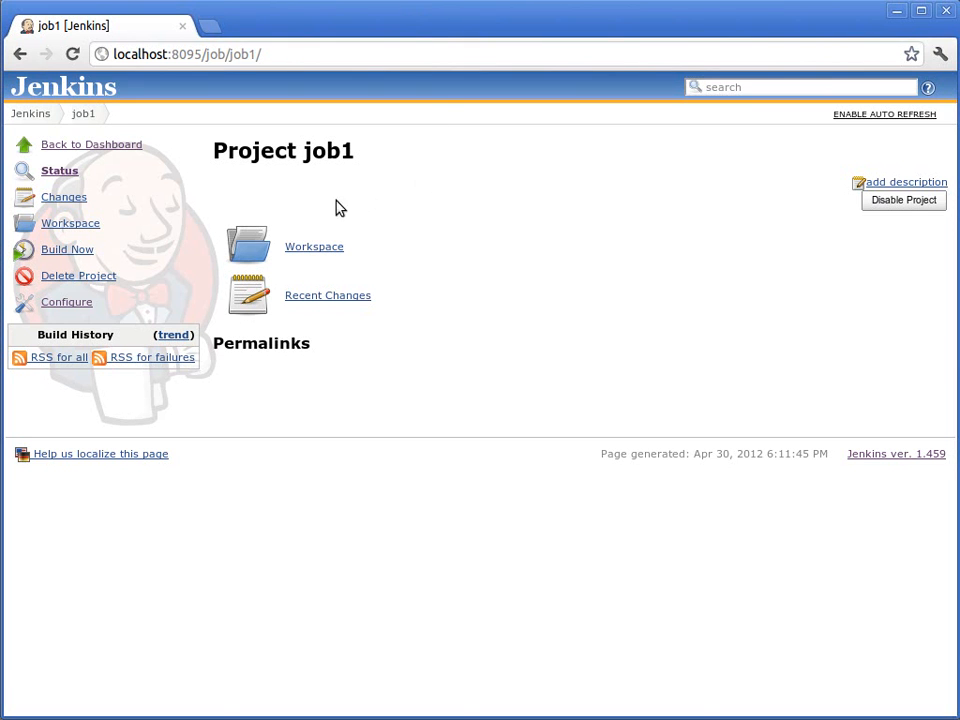
Step: Build job1 and examine the running build's console output, highlighting the line printed by the Script Task
click(80, 252)
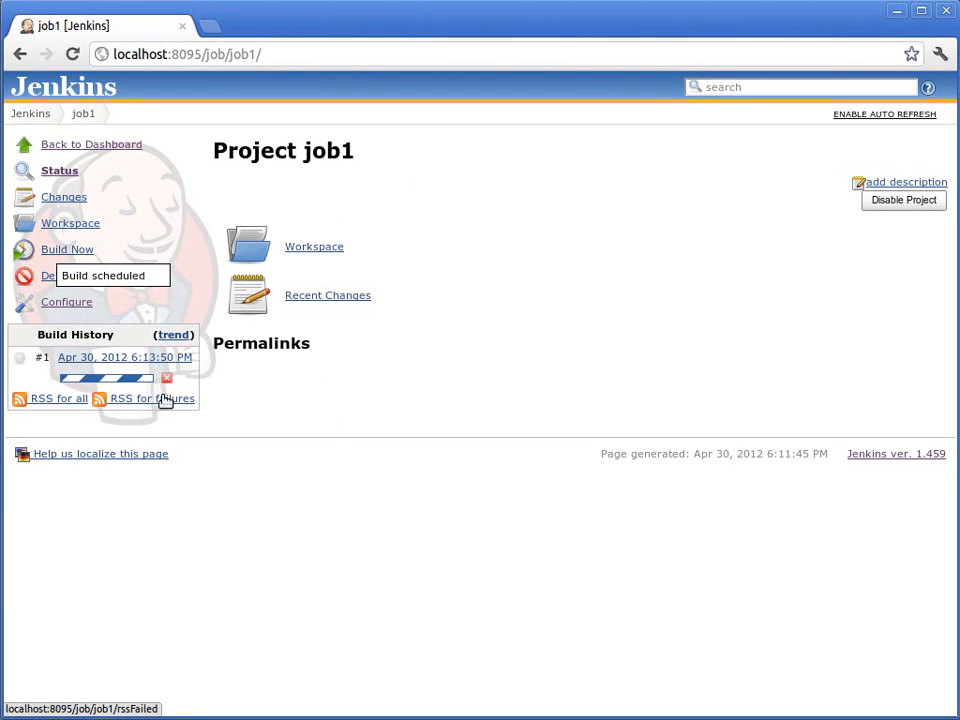
click(144, 380)
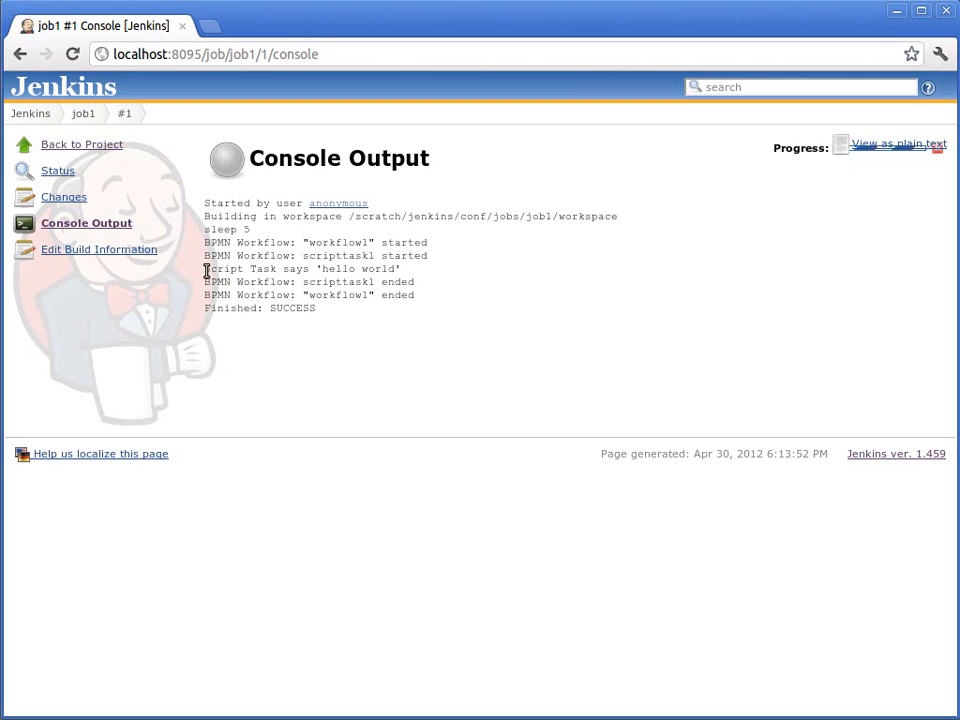
drag(206, 268, 403, 272)
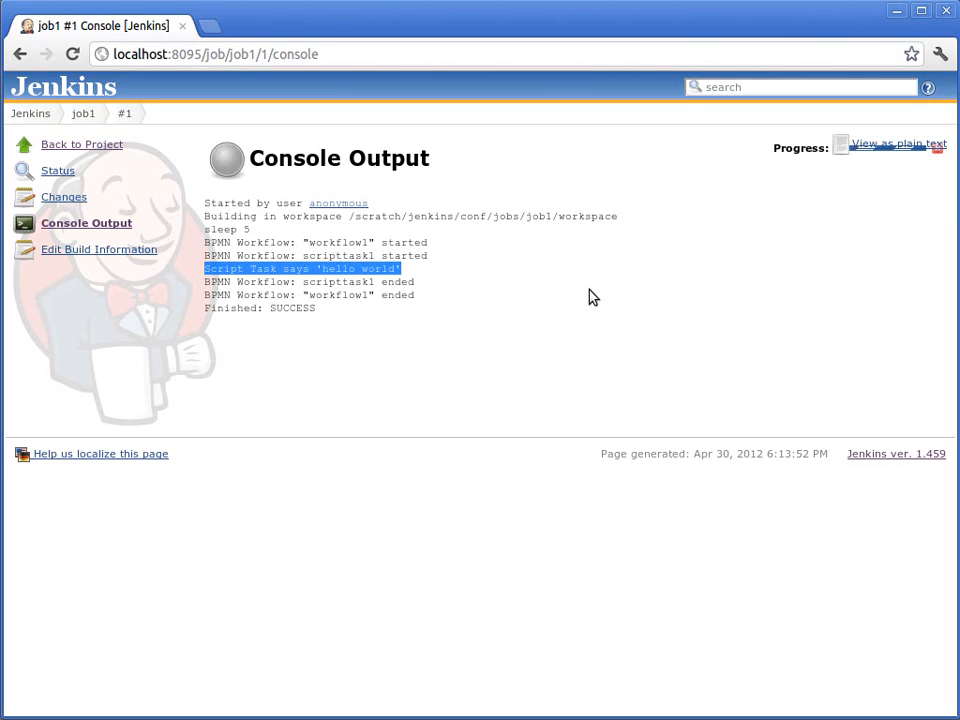
click(433, 292)
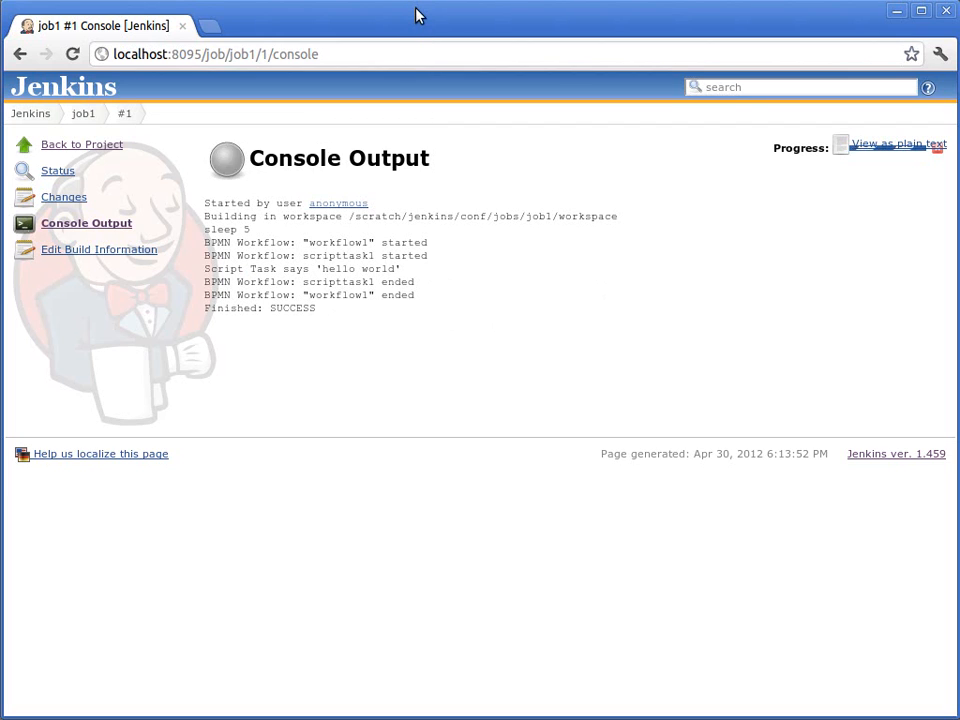
Step: Switch to Eclipse, add the line console.println("another output"); to the Script Task's script and save workflow1
key(alt+Tab)
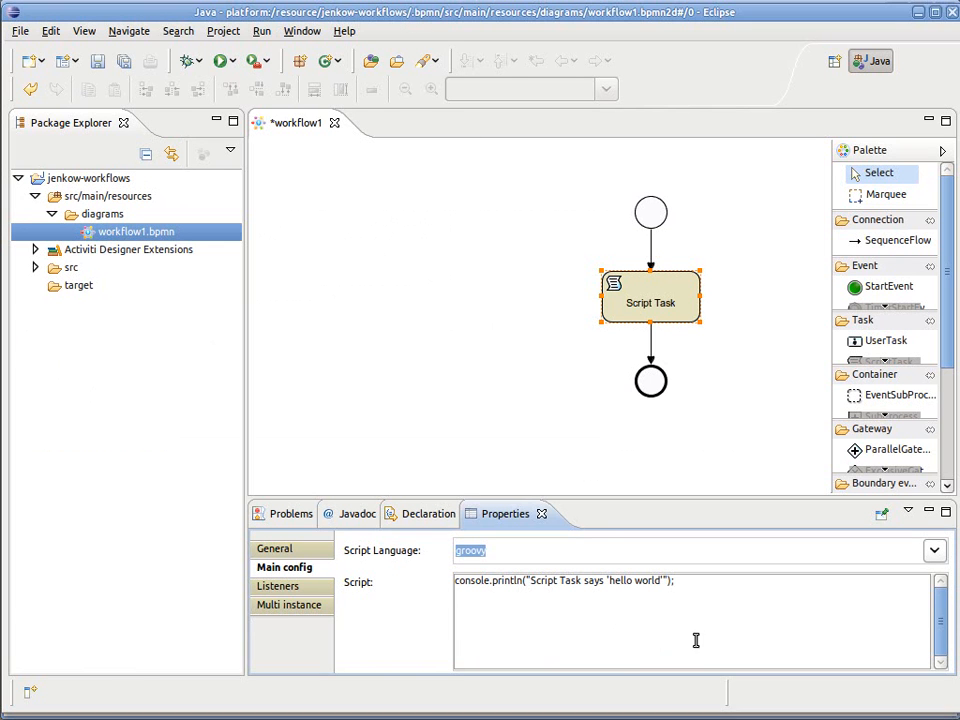
text(console.pr)
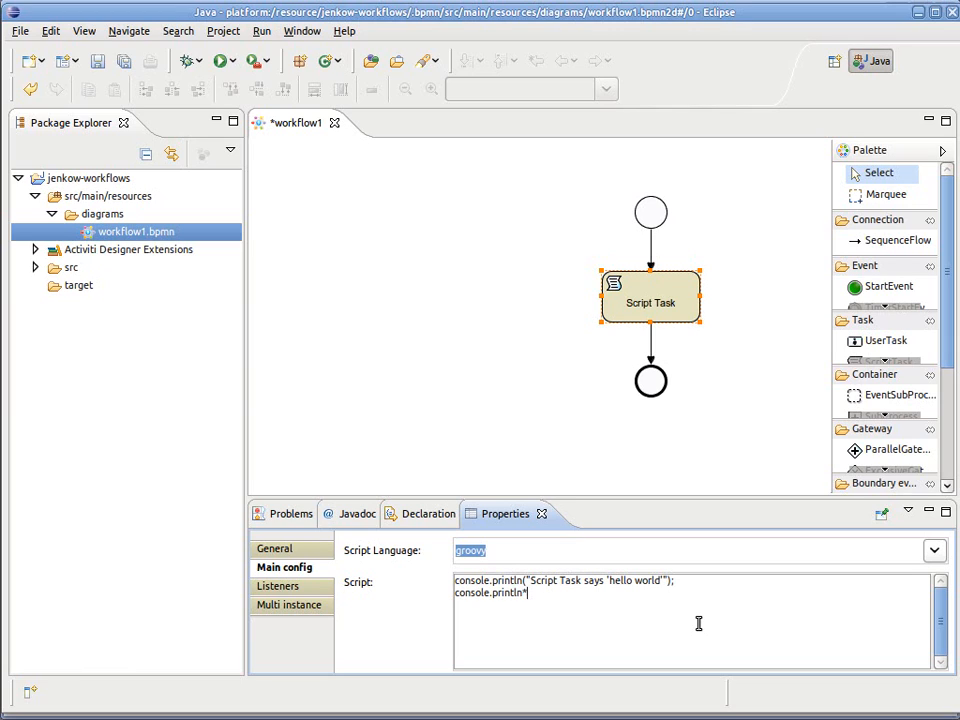
text(intl("anoth)
text(er output)
text(ln)
key(ctrl+s)
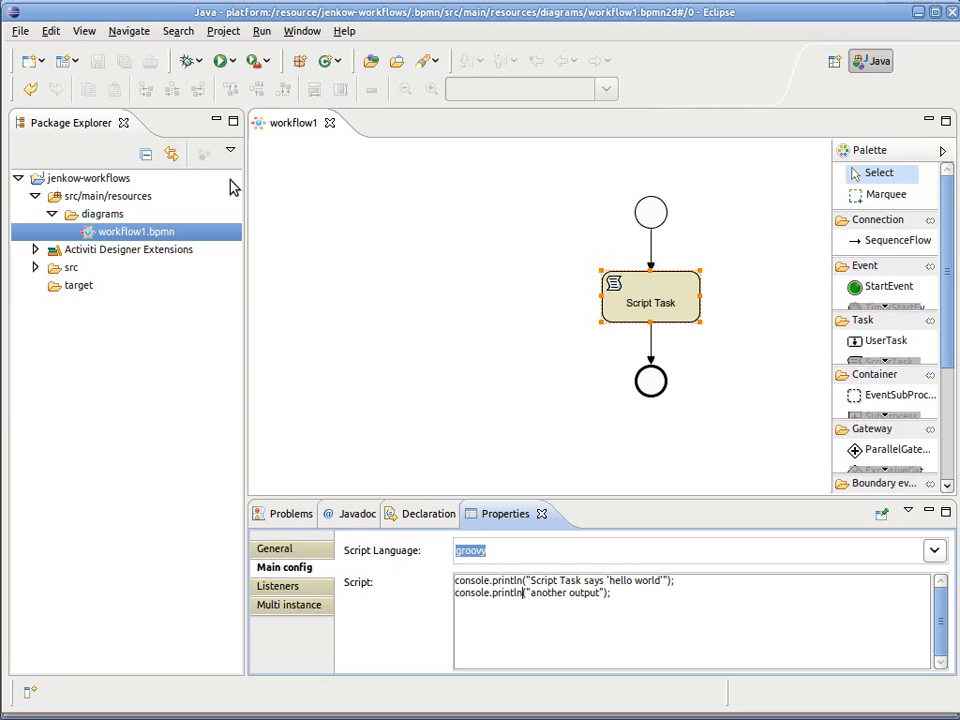
Step: Return to Jenkins, build job1 again and check its console output for the "another output" line
middle_click(204, 14)
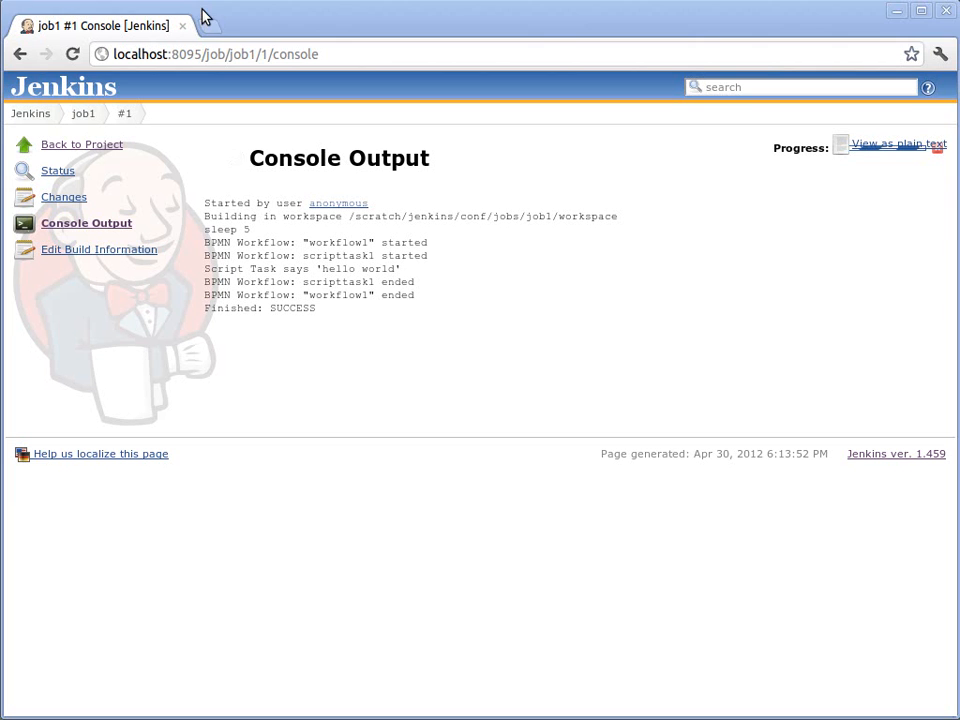
click(82, 114)
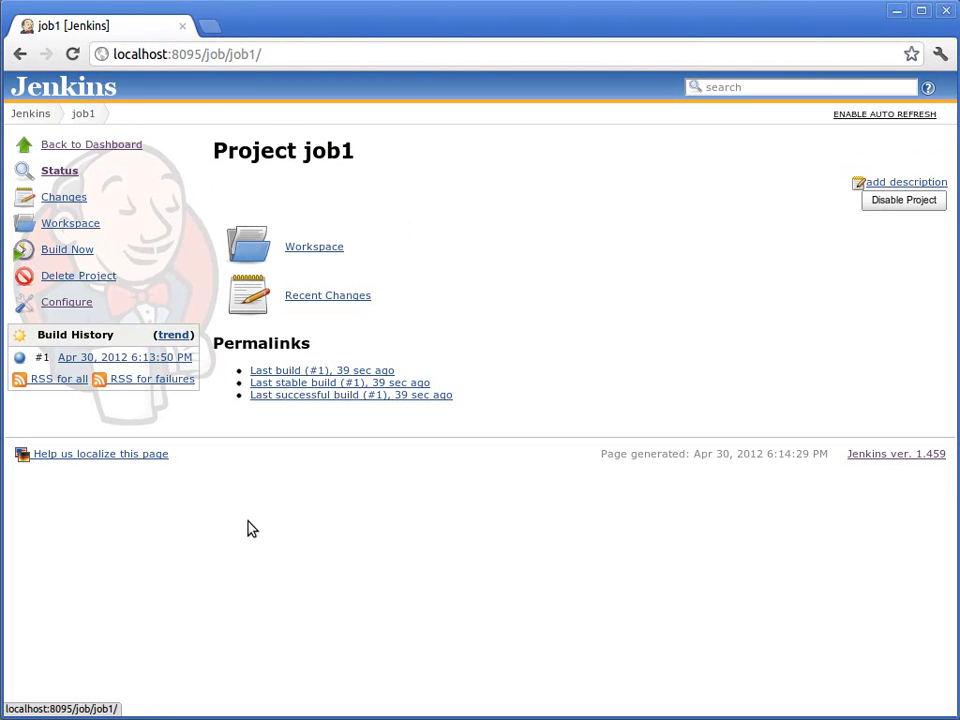
click(70, 250)
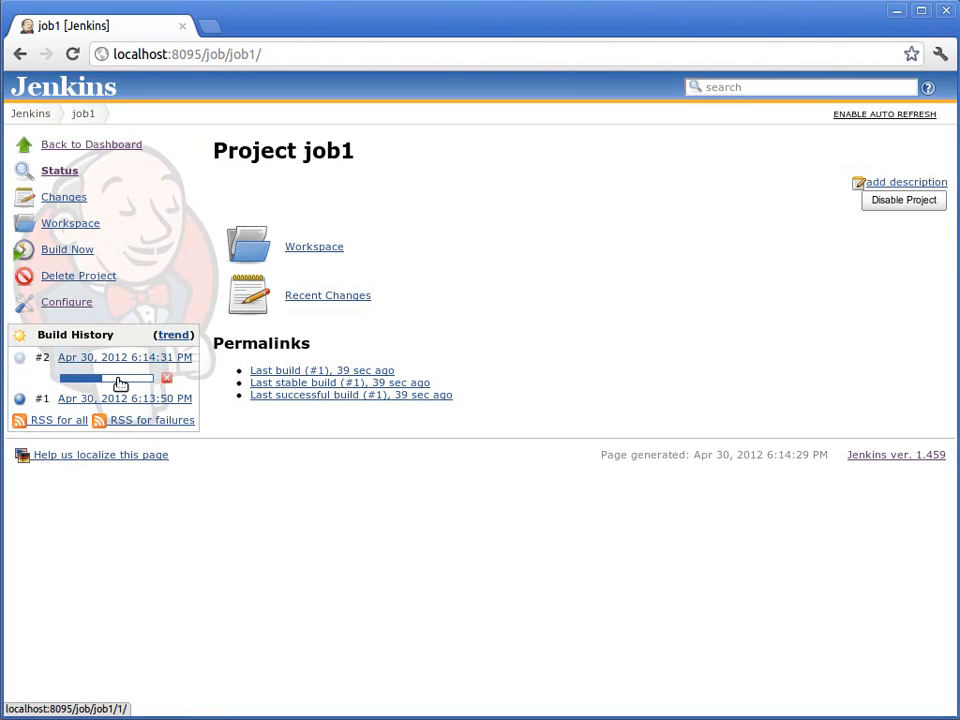
click(118, 378)
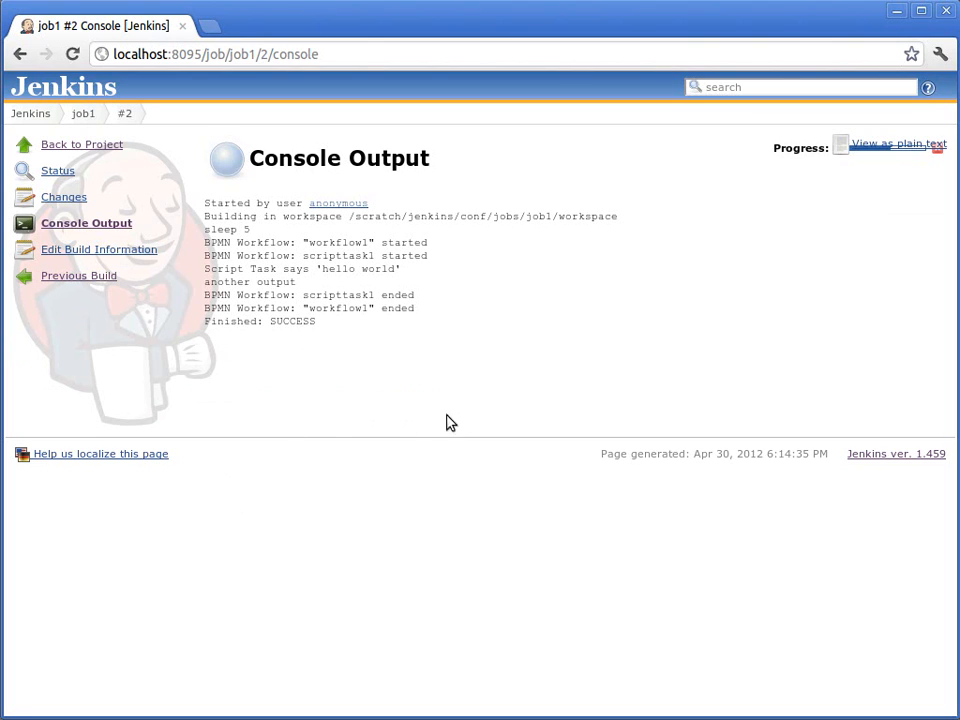
drag(207, 282, 311, 280)
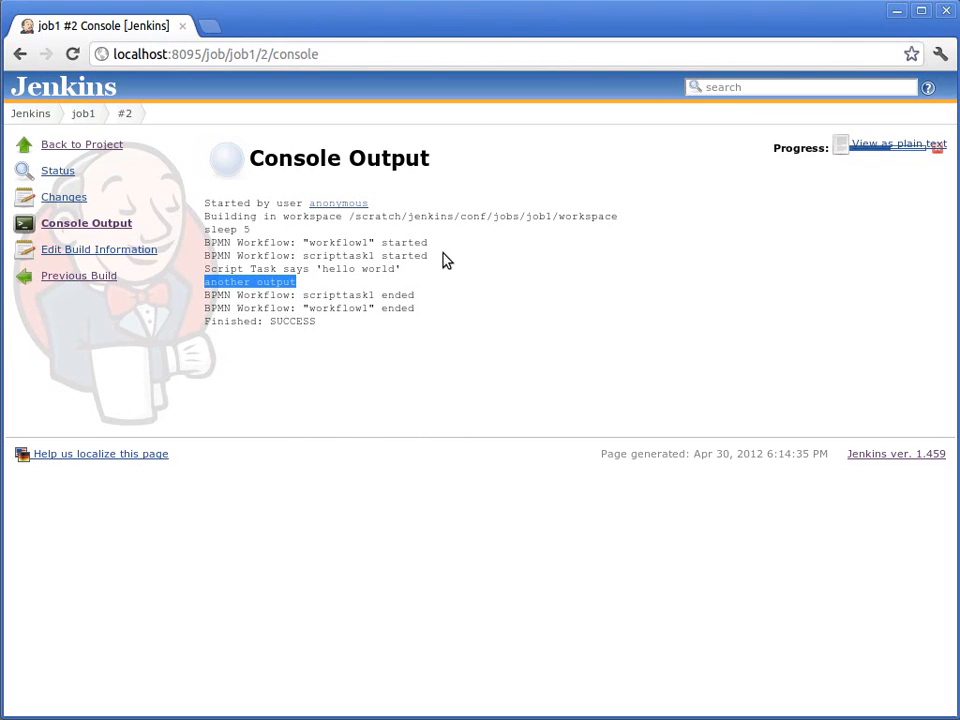
Step: Switch to Eclipse and place a Jenkins Task from the Jenkow group in the workflow1 diagram, level with and left of the Script Task
middle_click(370, 8)
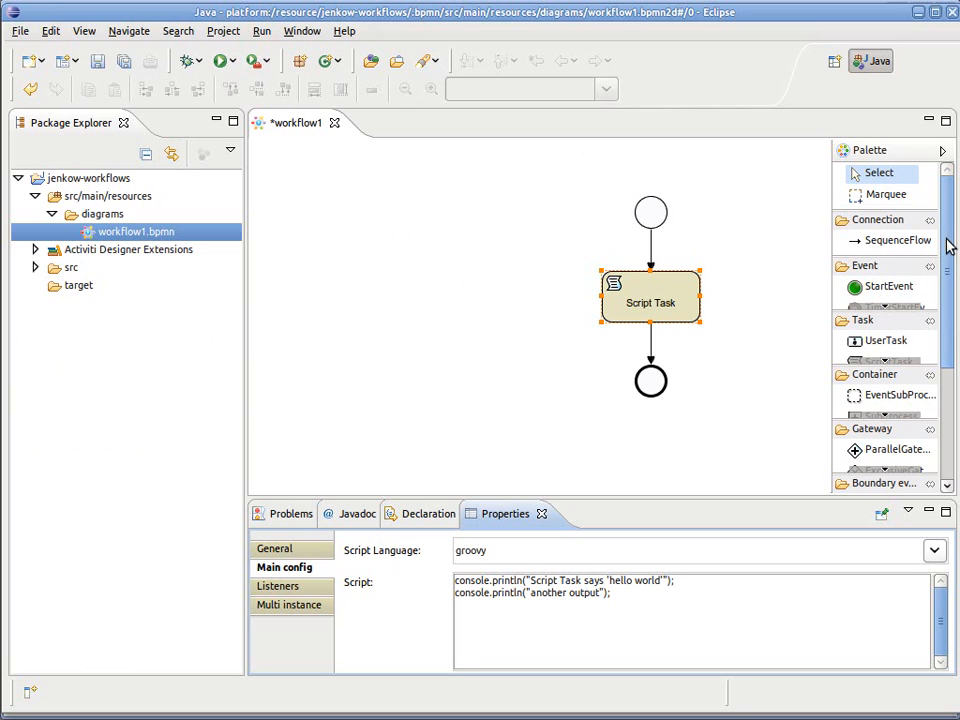
drag(949, 247, 955, 386)
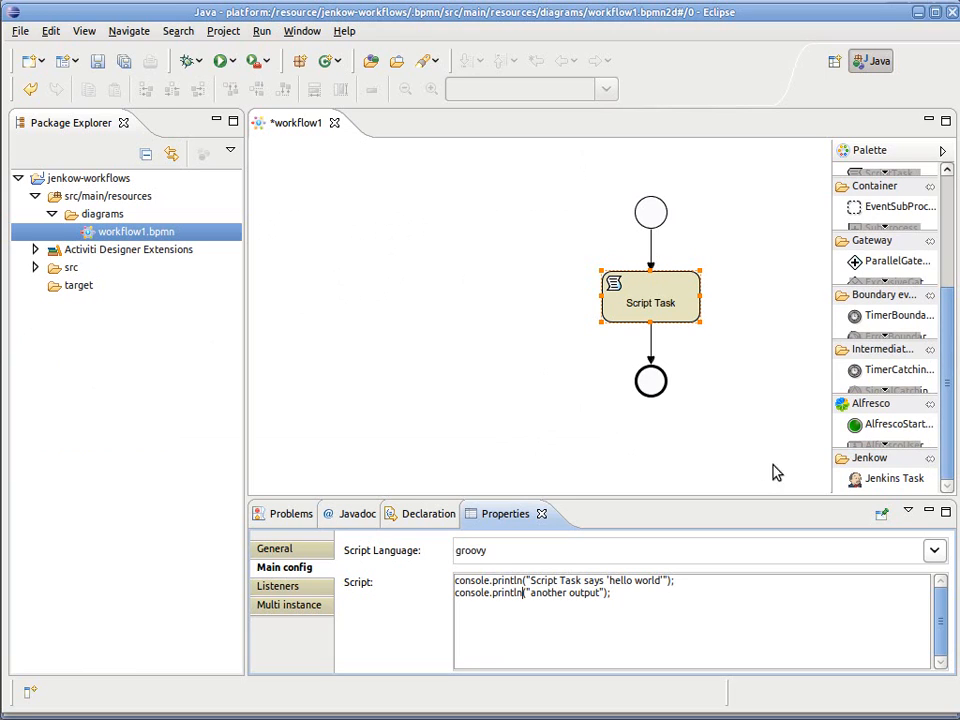
click(889, 483)
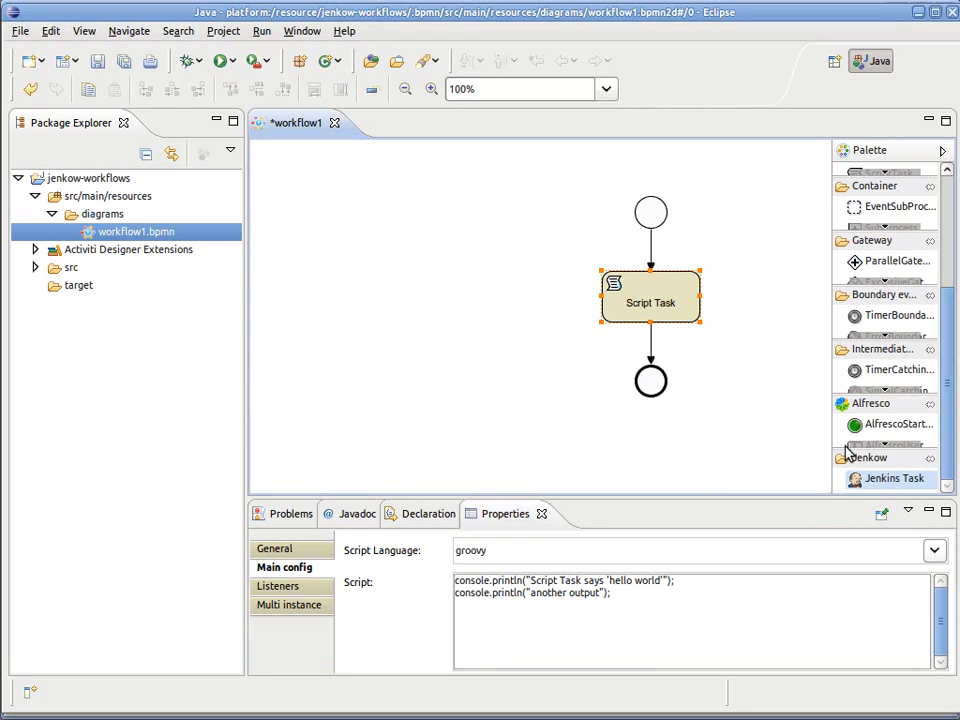
click(733, 295)
drag(769, 322, 471, 304)
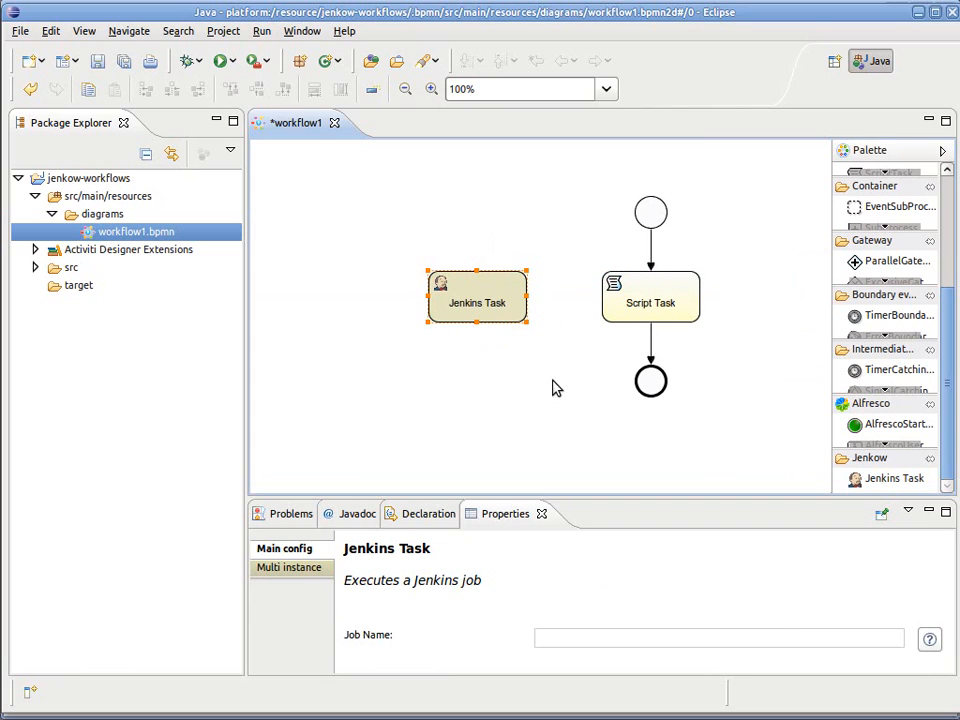
Step: Redirect the Script Task's outgoing sequence flow to the Jenkins Task and connect the Jenkins Task to the end event
click(650, 362)
mouse_move(650, 366)
mouse_down()
mouse_move(621, 369)
mouse_move(500, 312)
mouse_move(514, 354)
mouse_move(650, 381)
mouse_up()
mouse_move(463, 308)
click(703, 388)
mouse_move(649, 321)
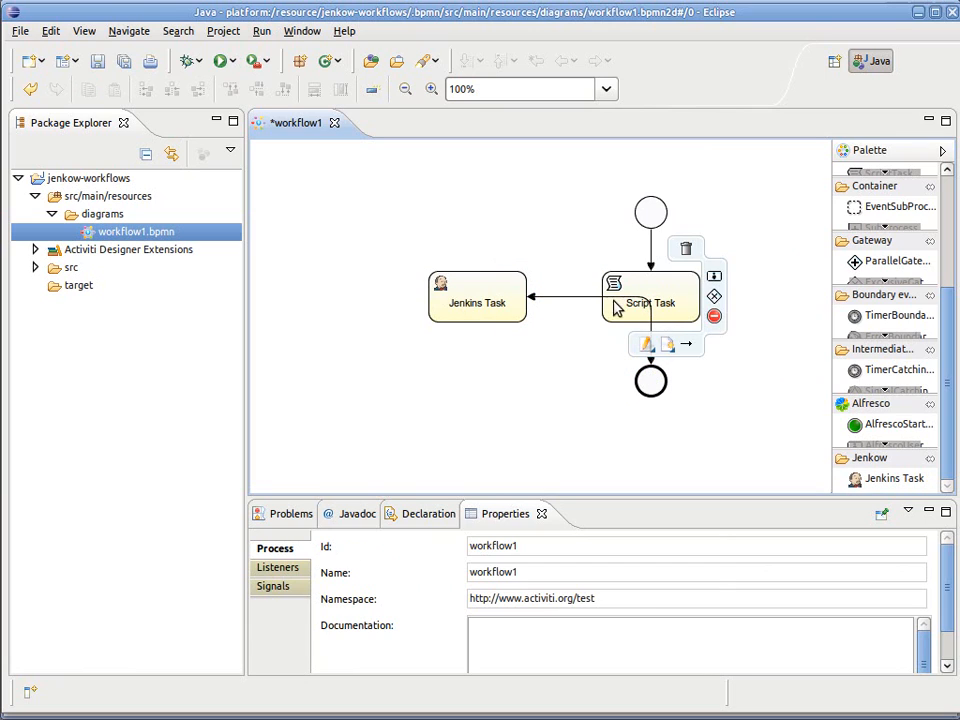
click(650, 330)
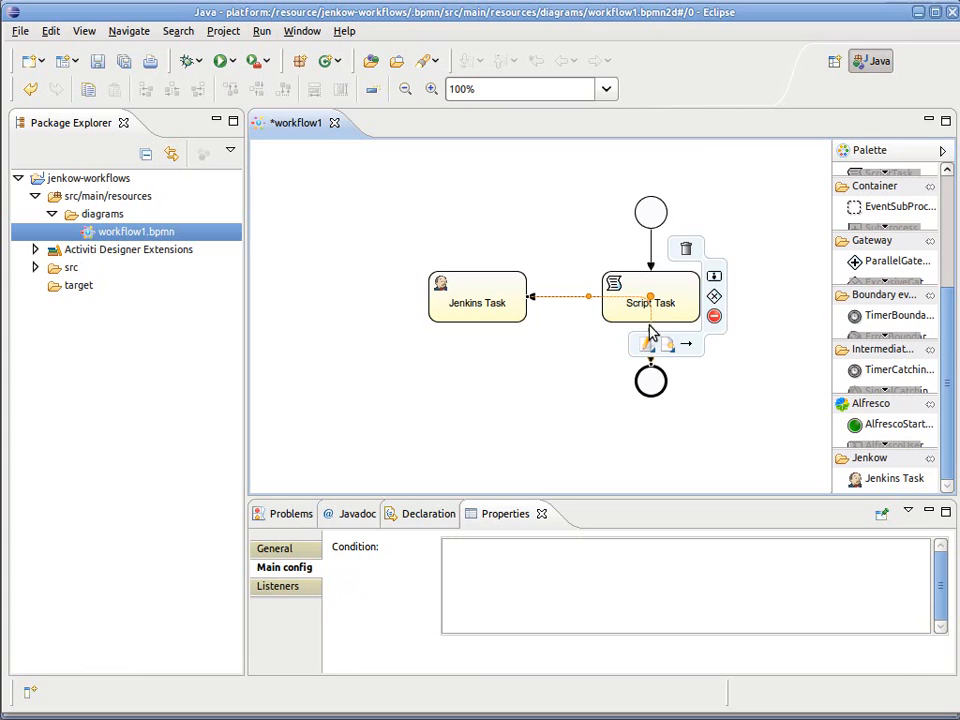
drag(651, 299, 477, 381)
click(645, 465)
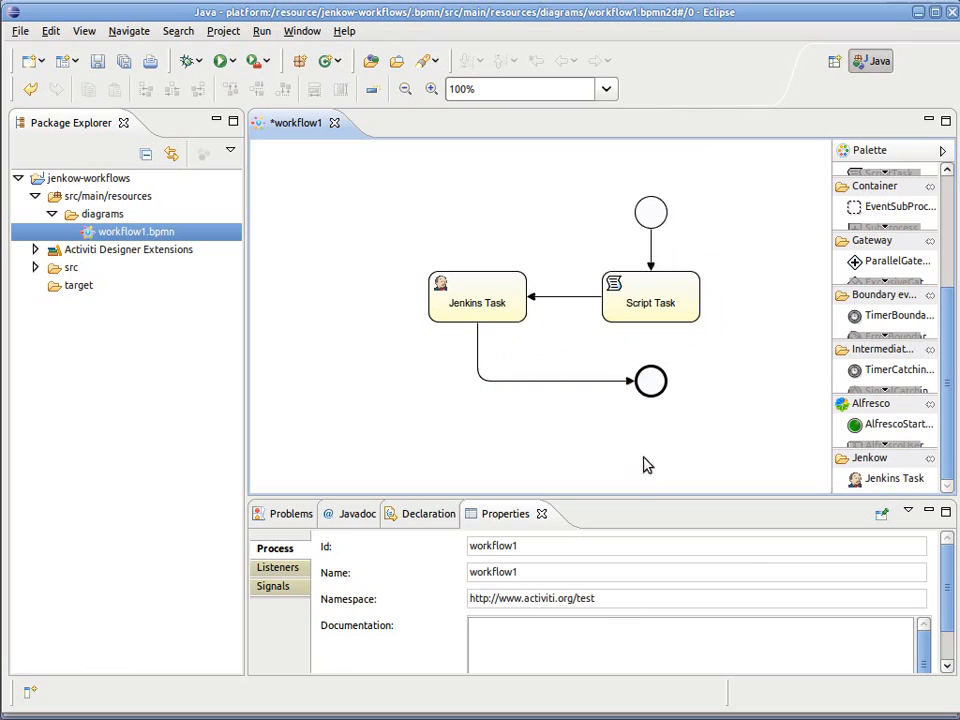
Step: Set the Jenkins Task's job name to childjob and save the workflow
click(457, 305)
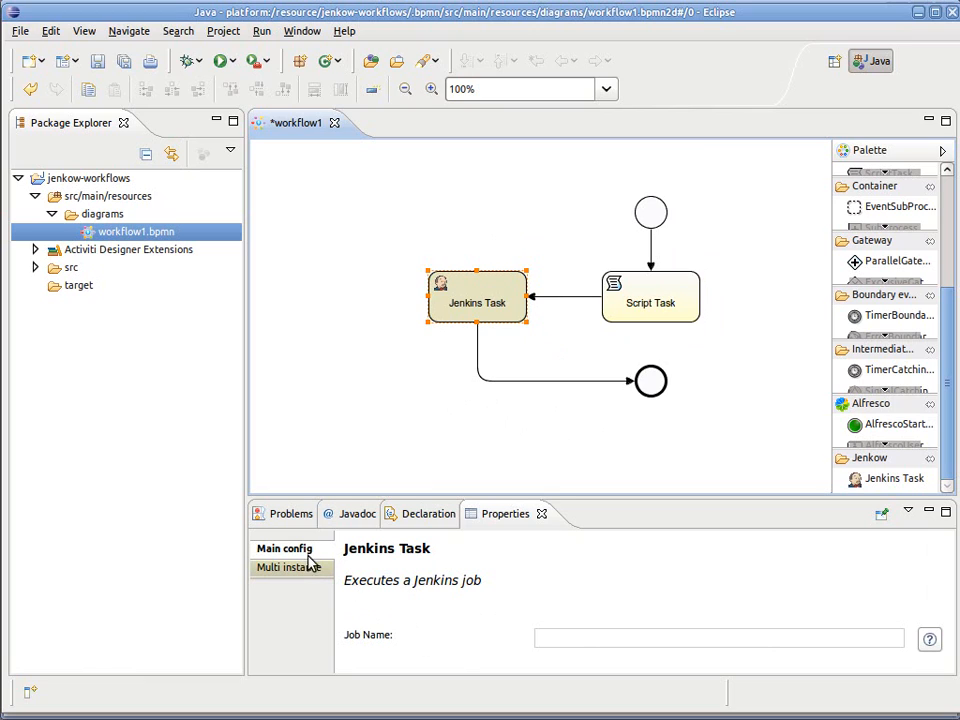
click(546, 643)
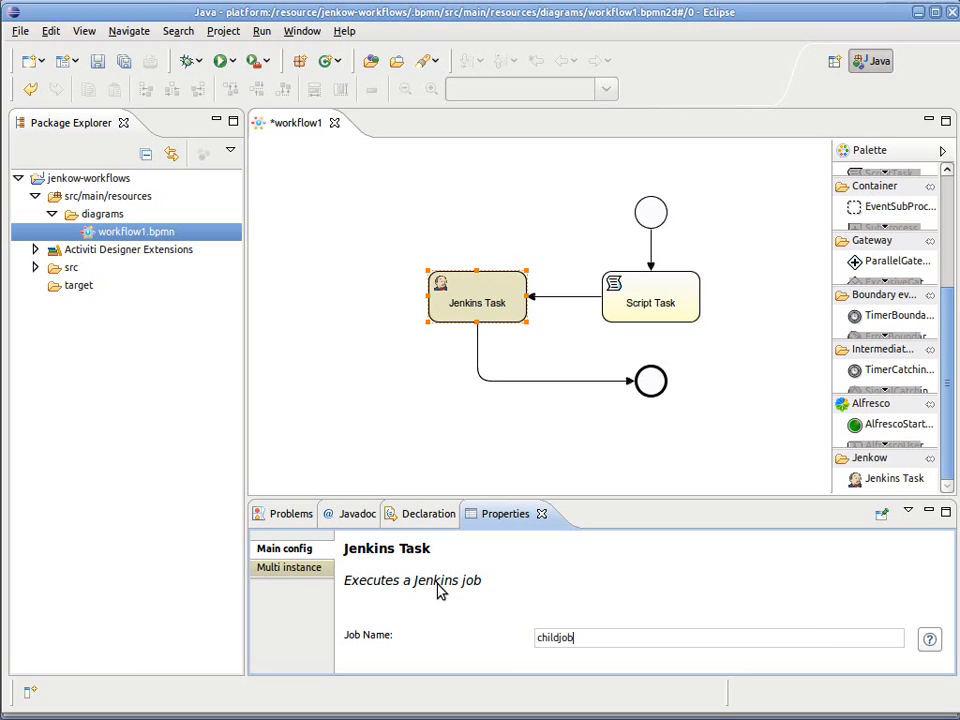
key(ctrl+s)
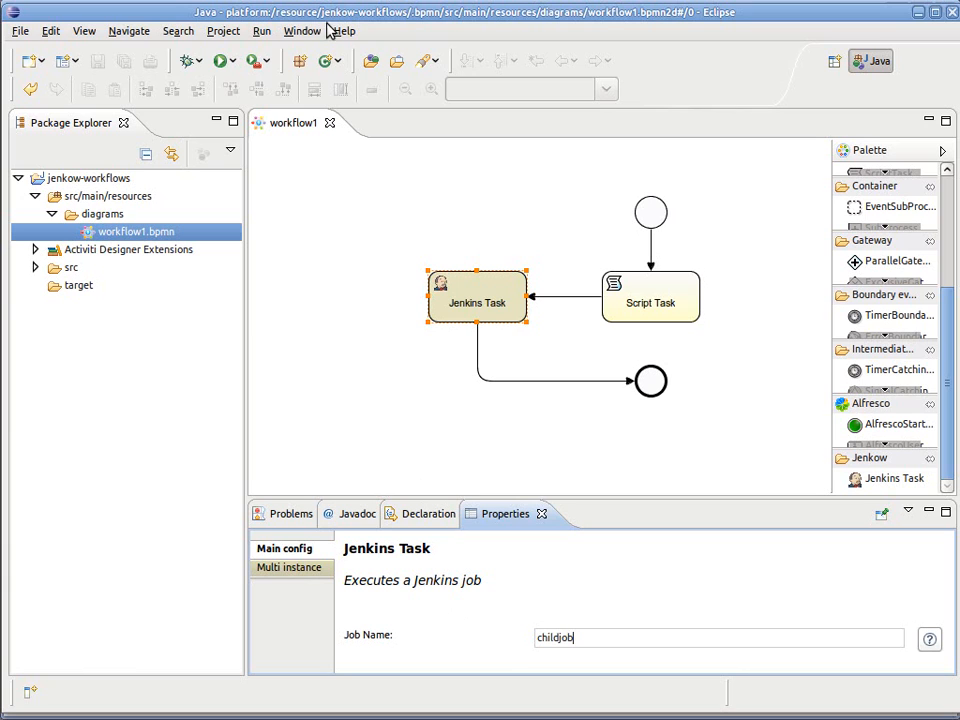
Step: Switch to Jenkins and create a new free-style software project named childjob
middle_click(325, 17)
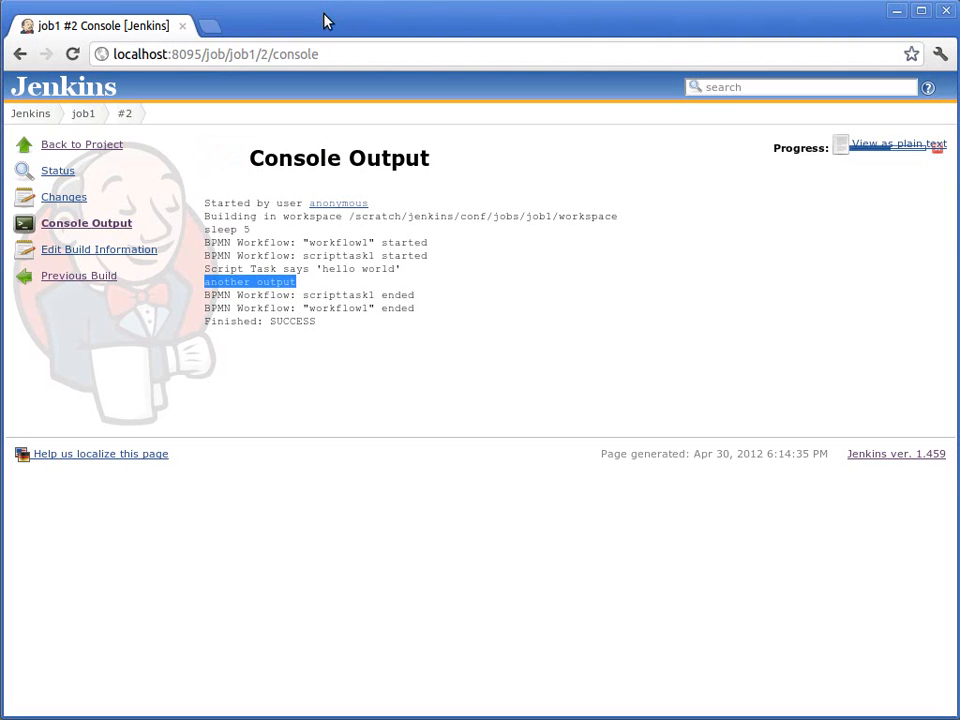
click(43, 117)
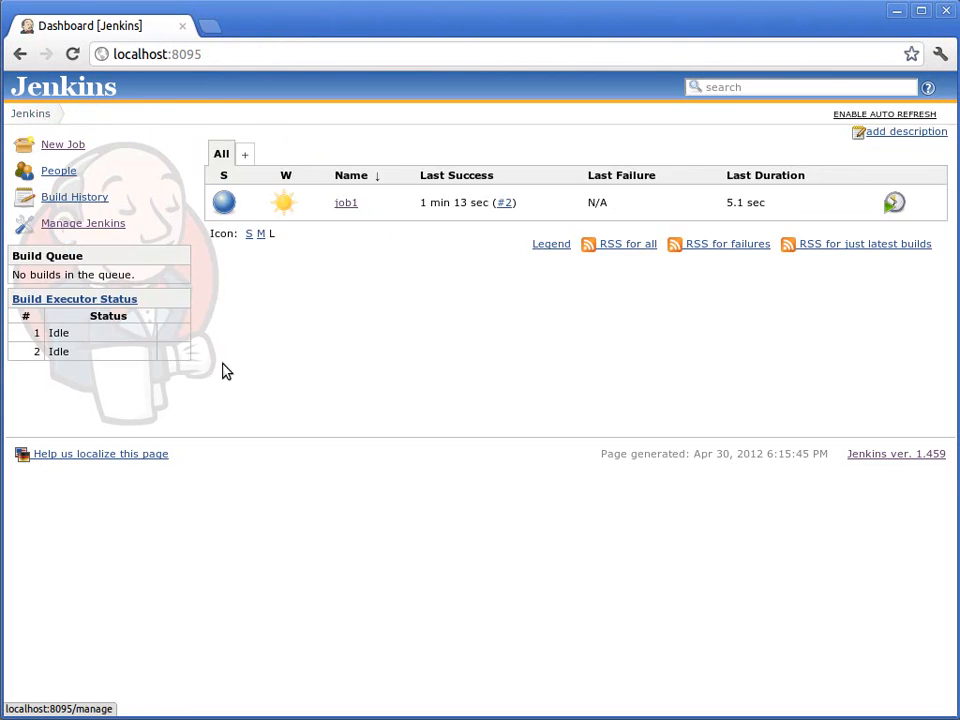
click(73, 145)
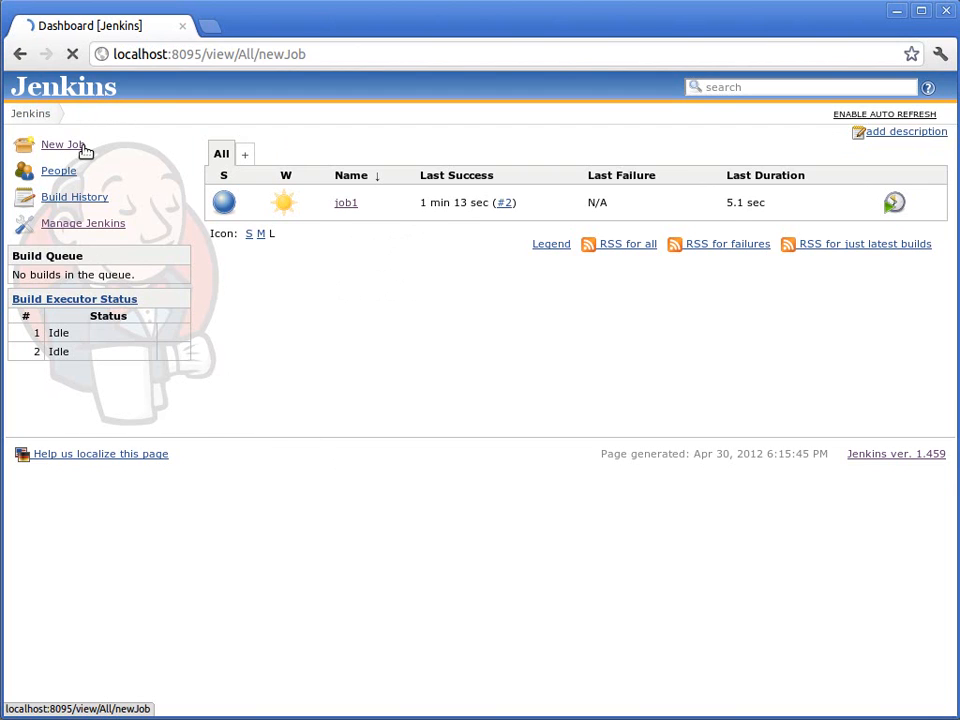
text(child)
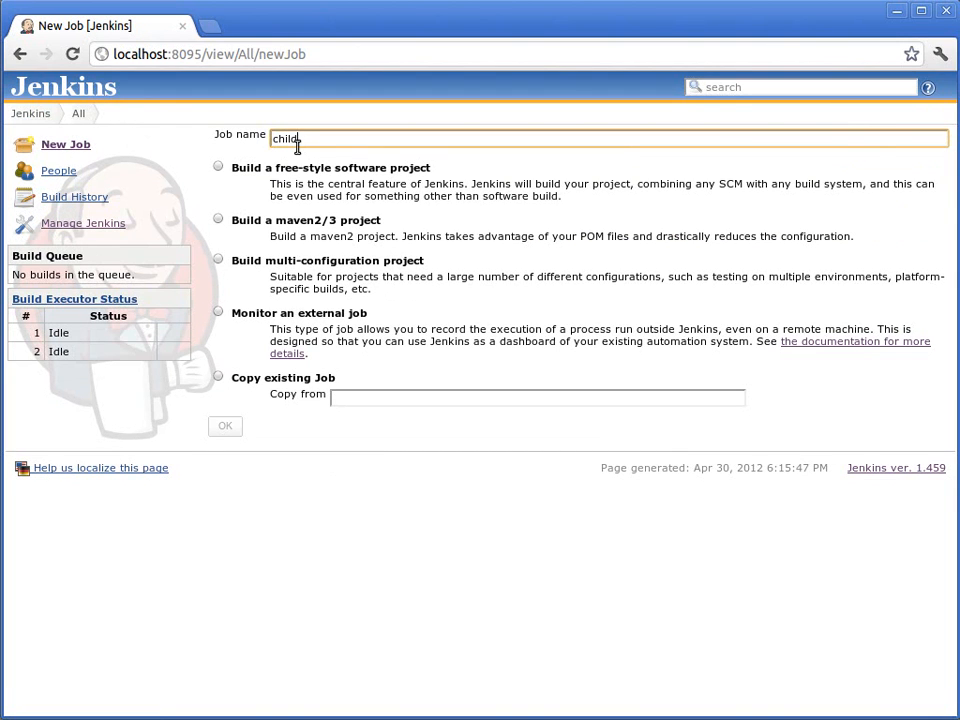
text(job)
click(218, 168)
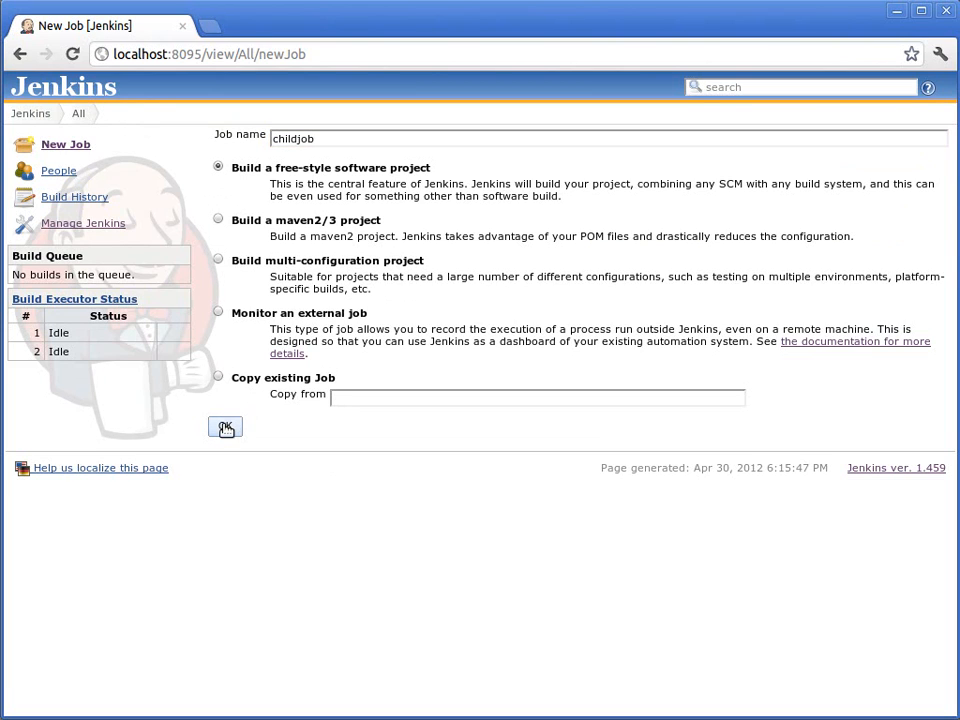
click(226, 428)
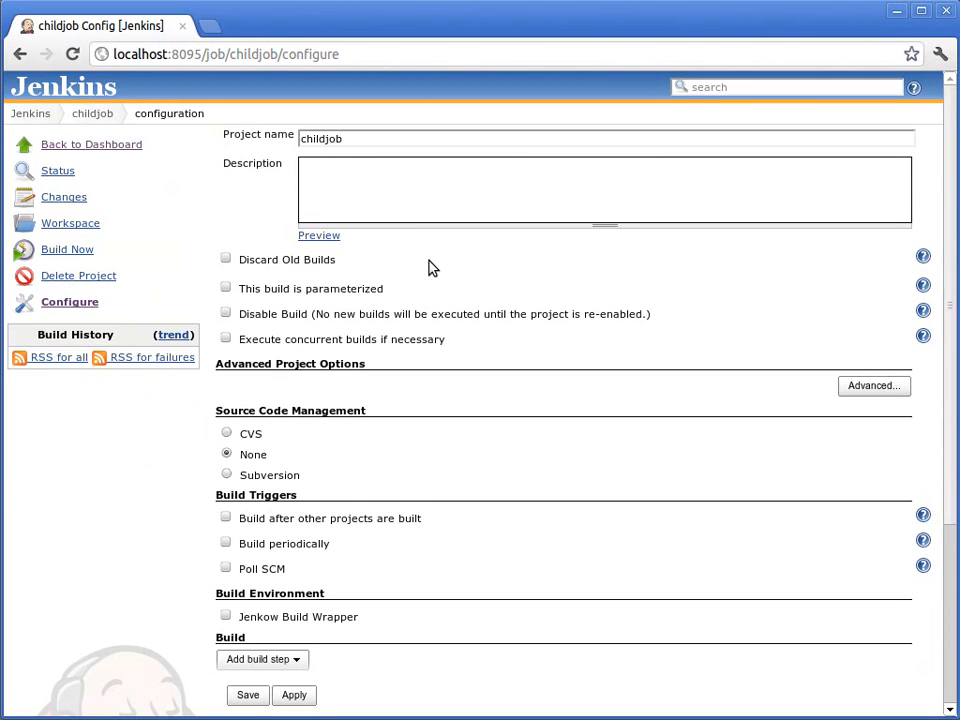
Step: Add an Execute shell build step to childjob with the commands echo "childjob working" and sleep 5, and save the configuration
scroll(430, 440, down, 3)
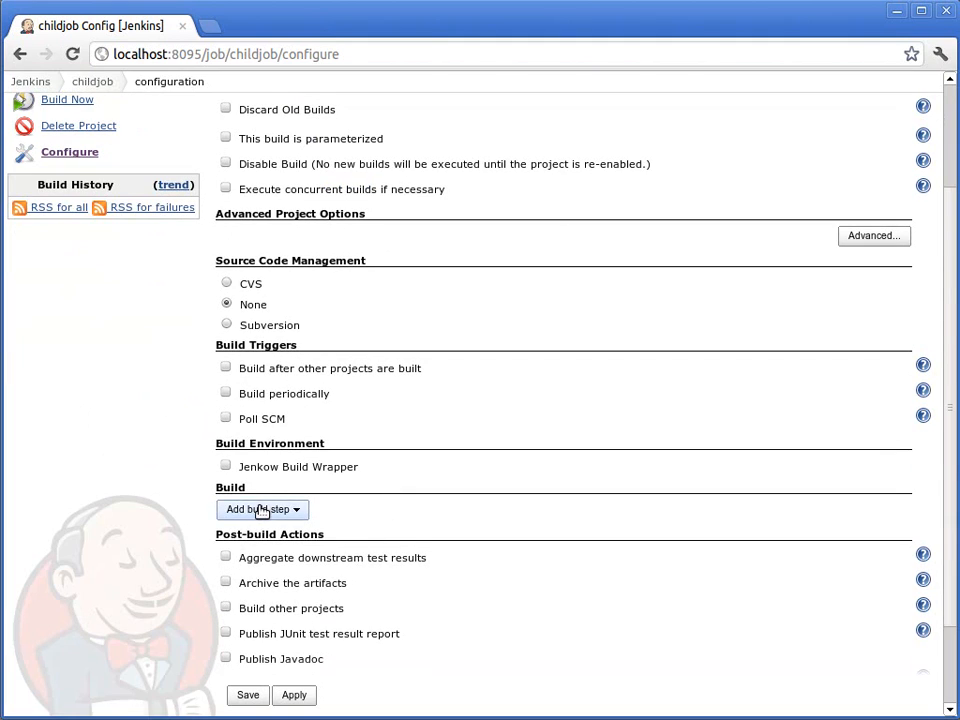
click(262, 510)
click(262, 558)
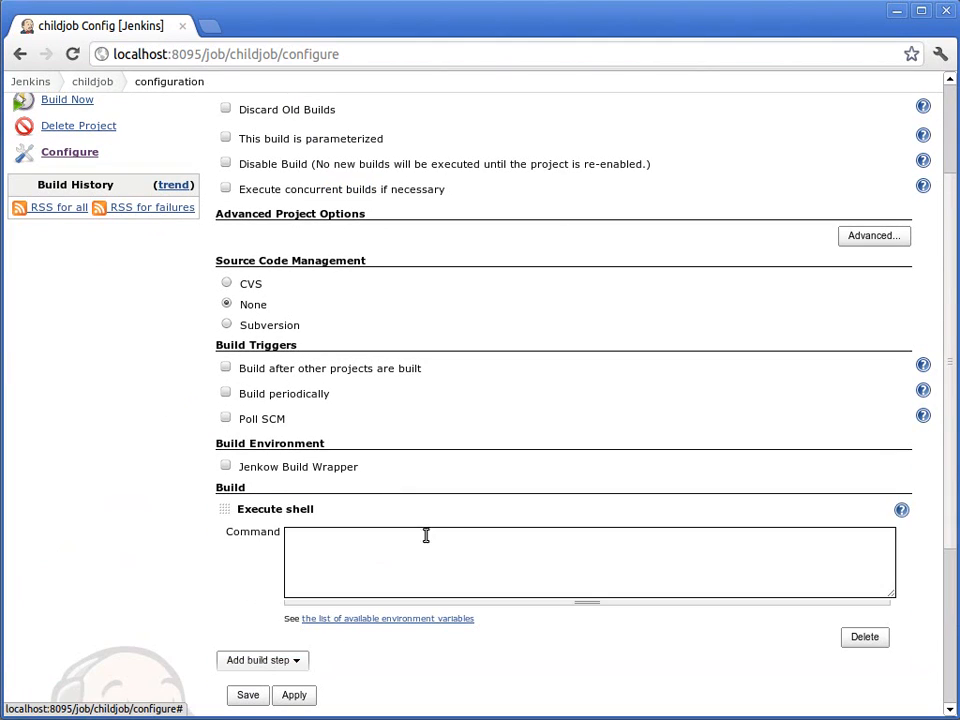
click(447, 556)
text(echo "childjob working)
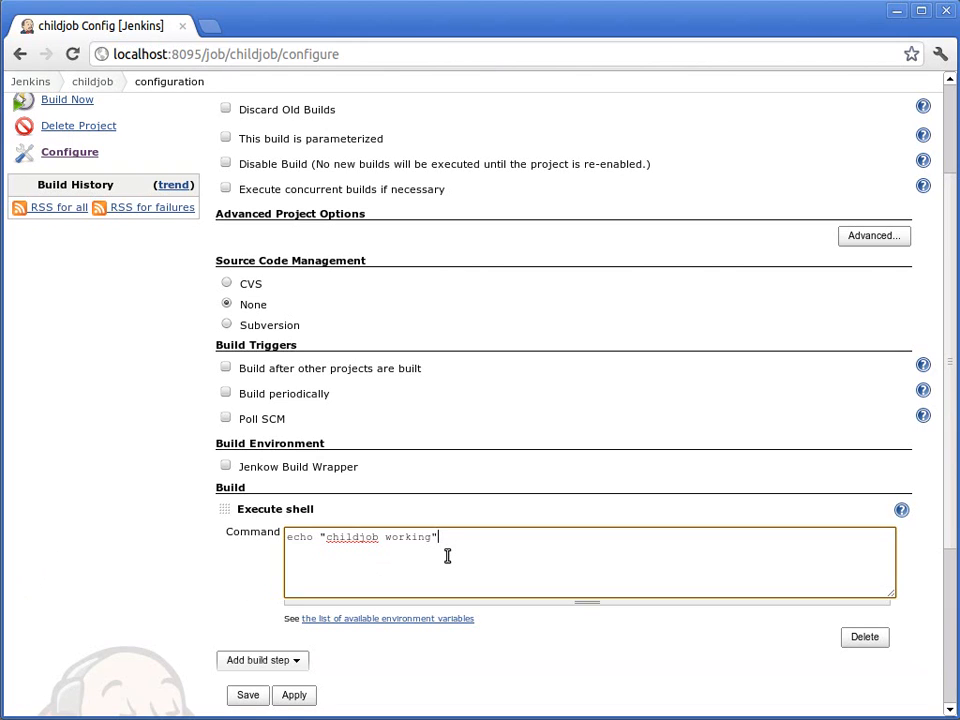
text(sleep 5)
click(248, 695)
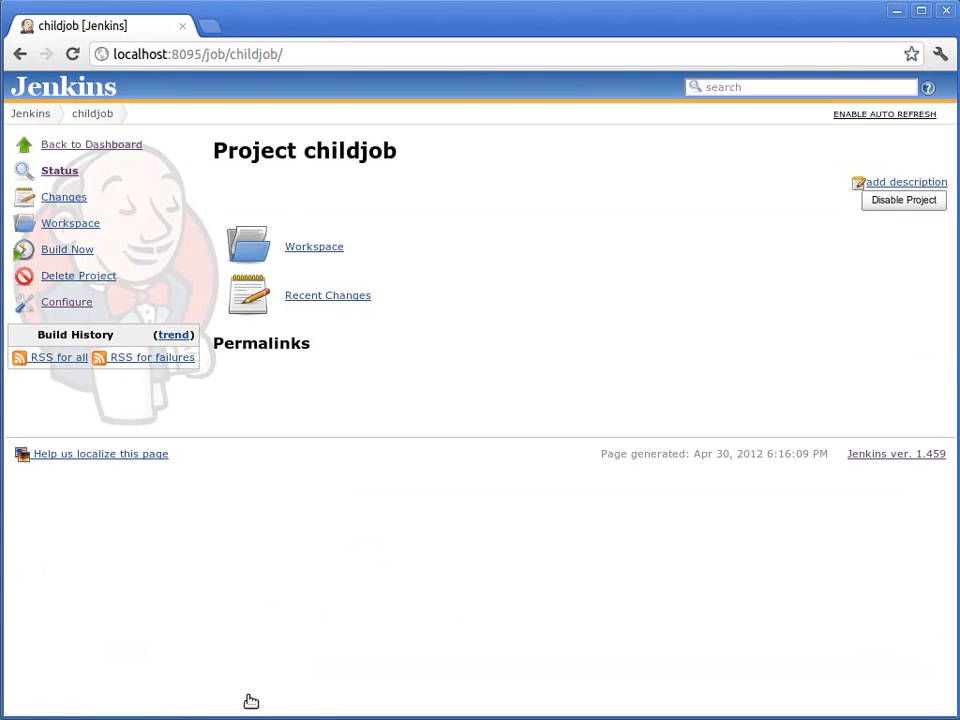
Step: Build job1 from the dashboard and open the running build's console output
click(38, 116)
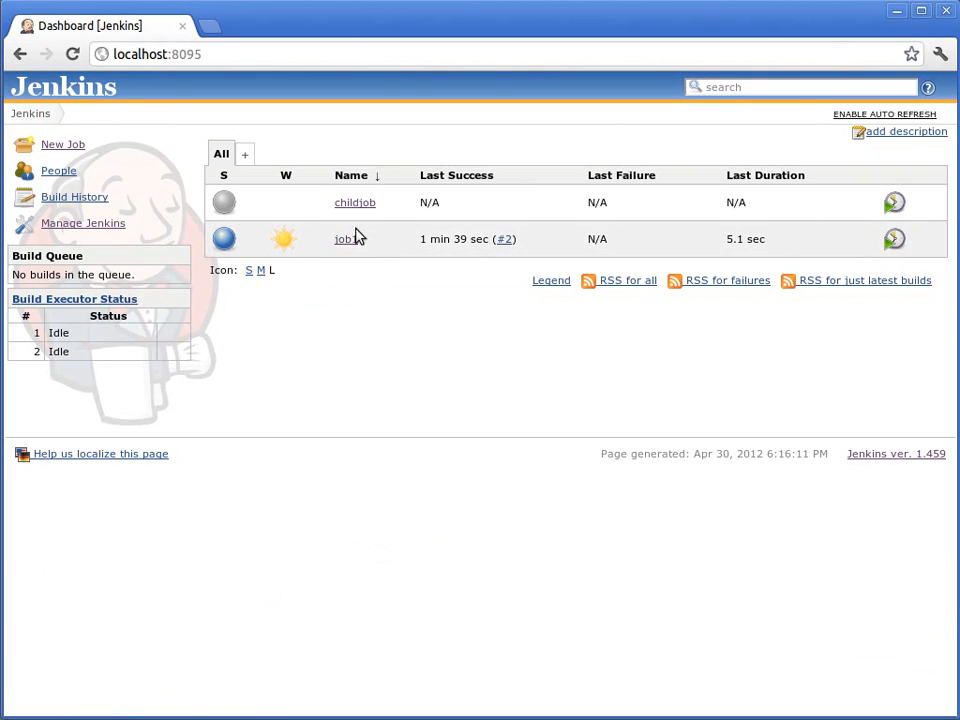
click(893, 244)
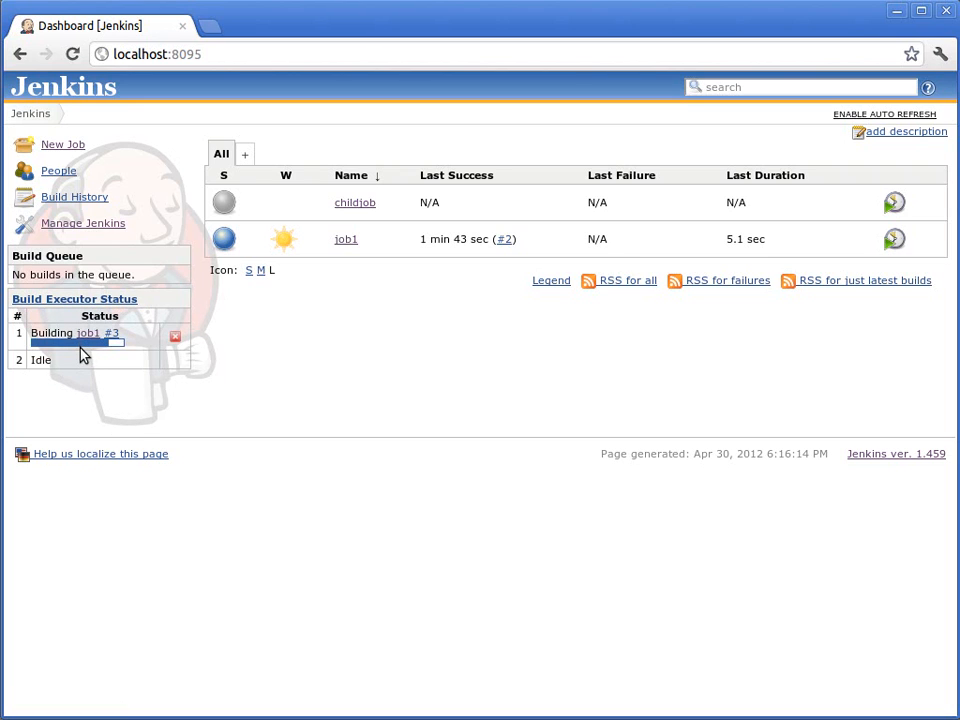
click(82, 344)
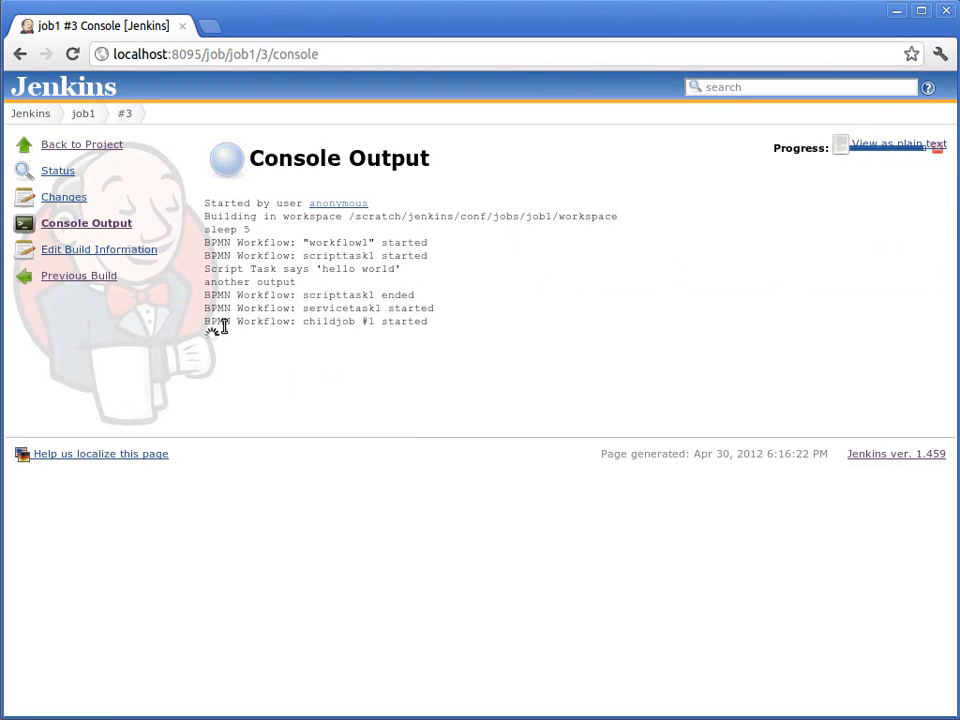
Step: Examine the lines in job1's console output that report the start and end of childjob
drag(225, 327, 393, 325)
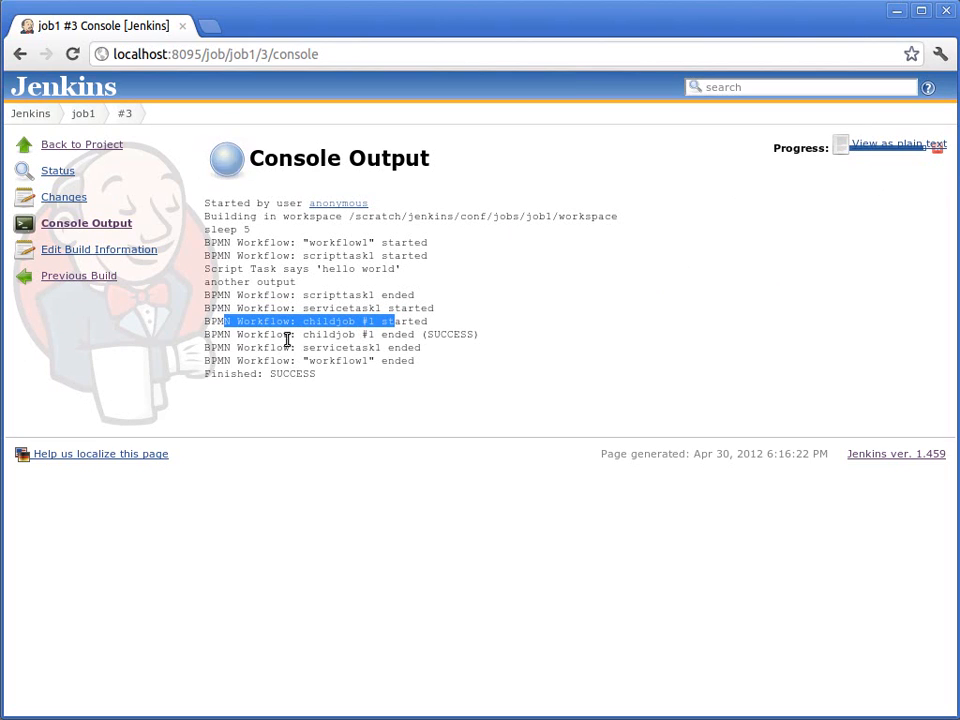
drag(264, 334, 381, 335)
click(383, 343)
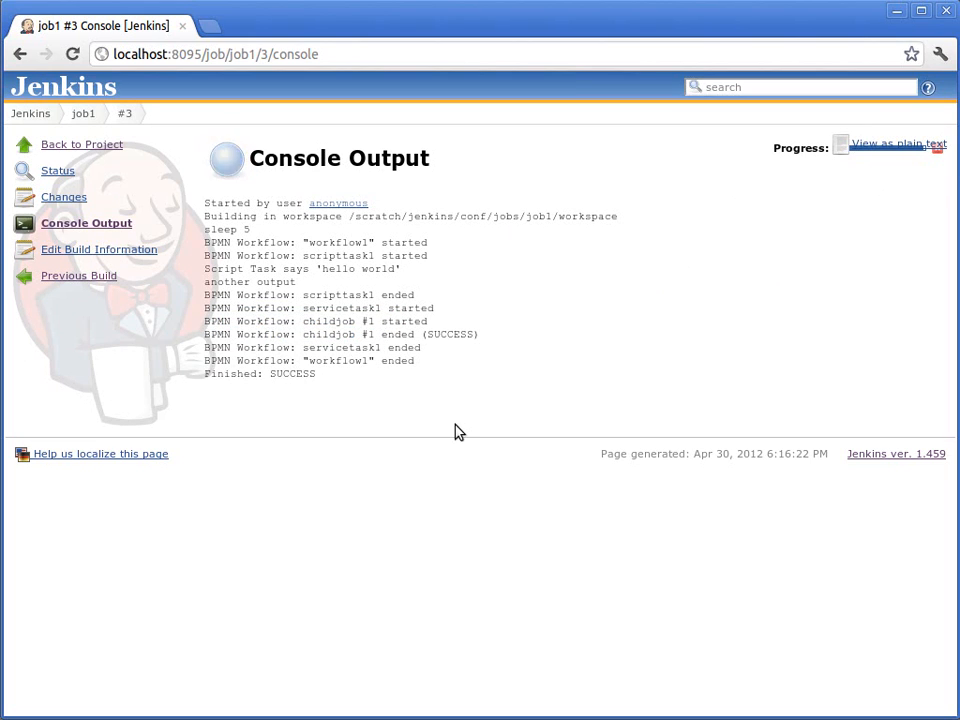
Step: Return to the dashboard, open the childjob project page and check its build history for the run launched by the workflow
click(30, 114)
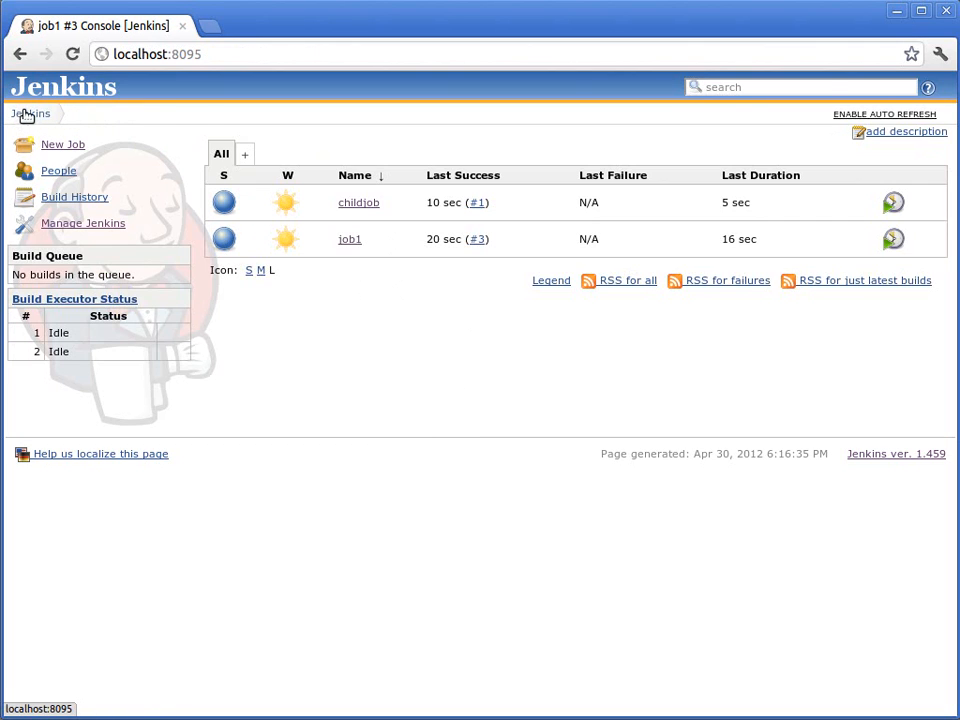
click(359, 203)
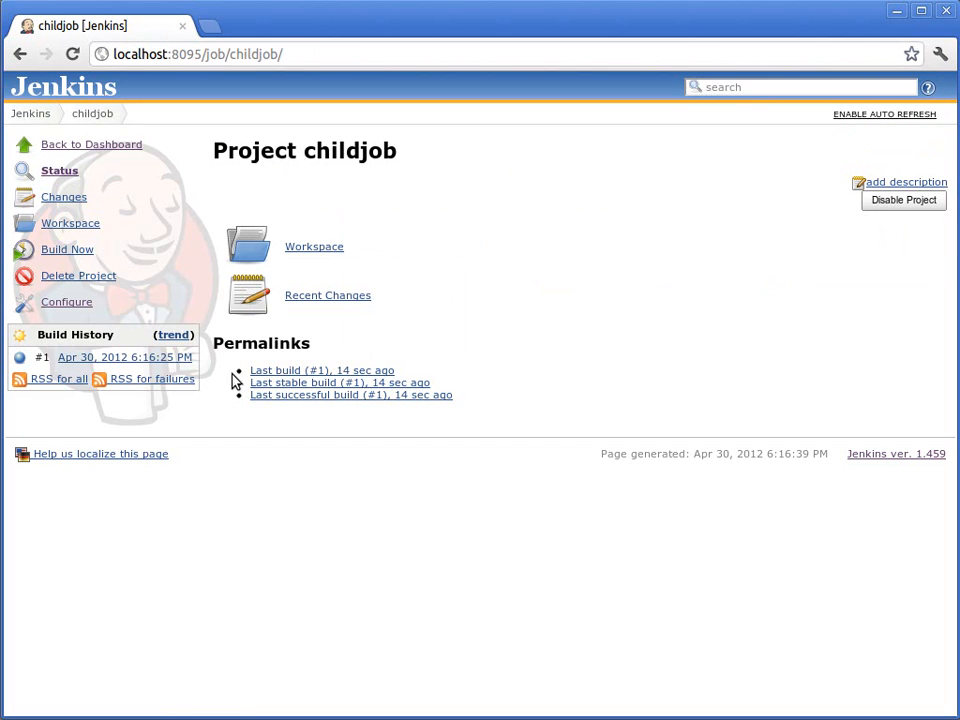
click(186, 360)
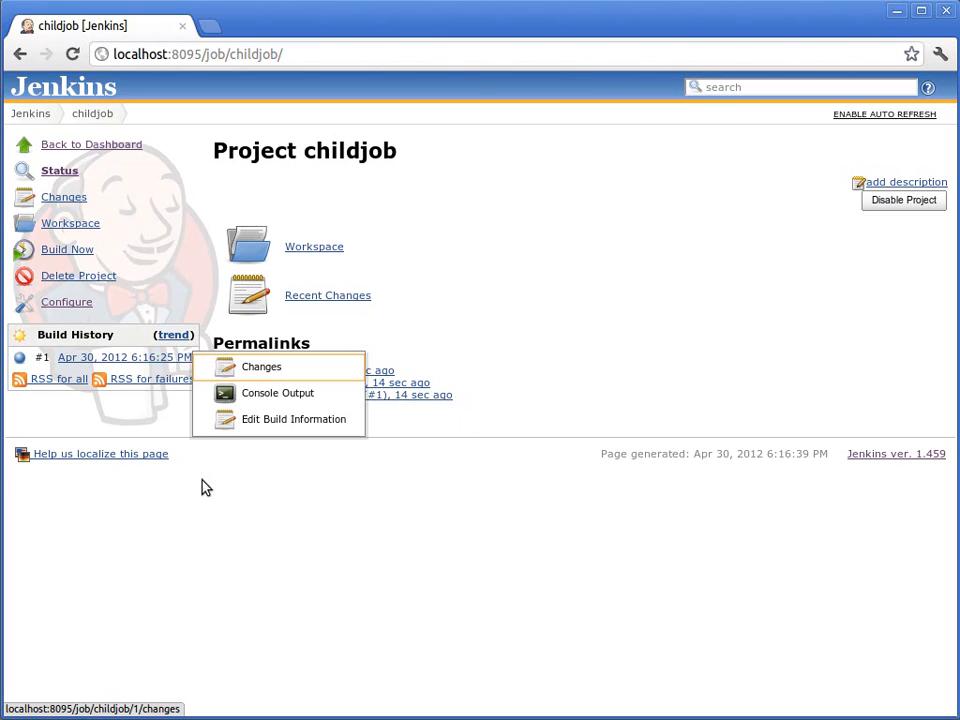
click(418, 530)
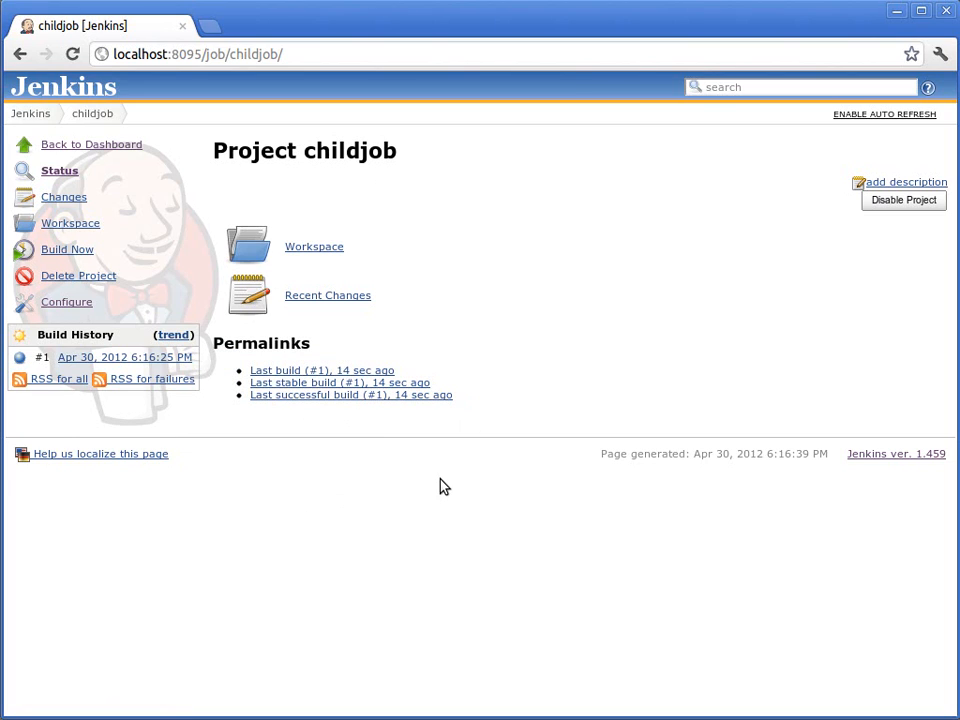